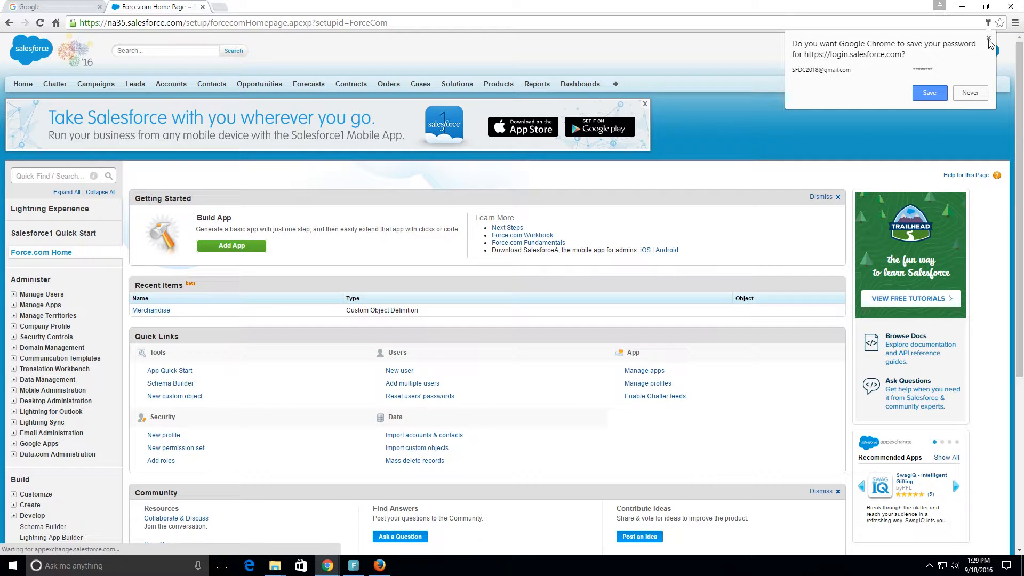
# Step: Dismiss the offer to save the login password and open the Setup area
pyautogui.click(988, 39)
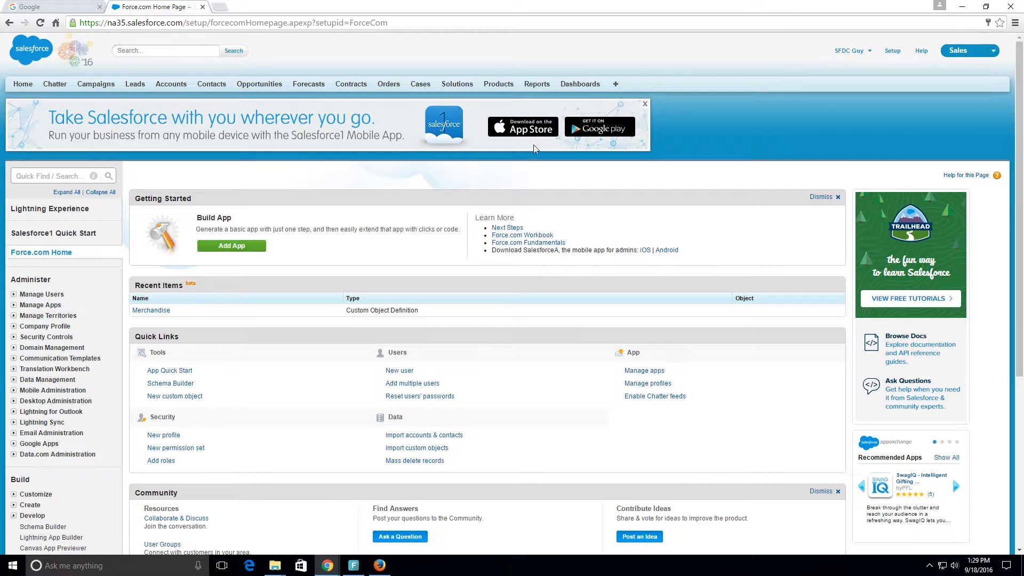
pyautogui.scroll(-4, 667, 213)
pyautogui.scroll(4, 670, 231)
pyautogui.click(888, 54)
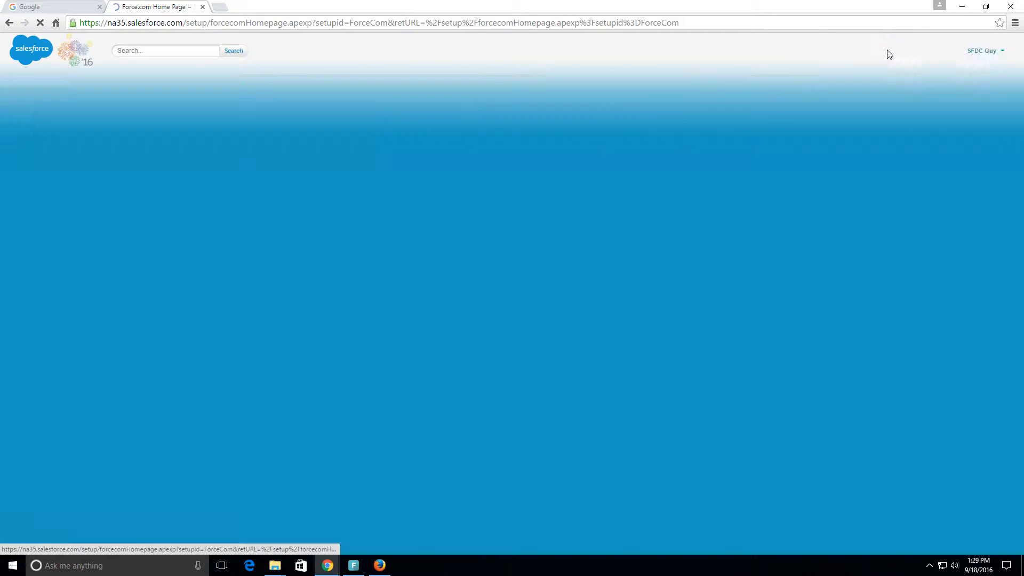
# Step: Open the list of custom objects and display the definition of the Merchandise object
pyautogui.scroll(-3, 177, 182)
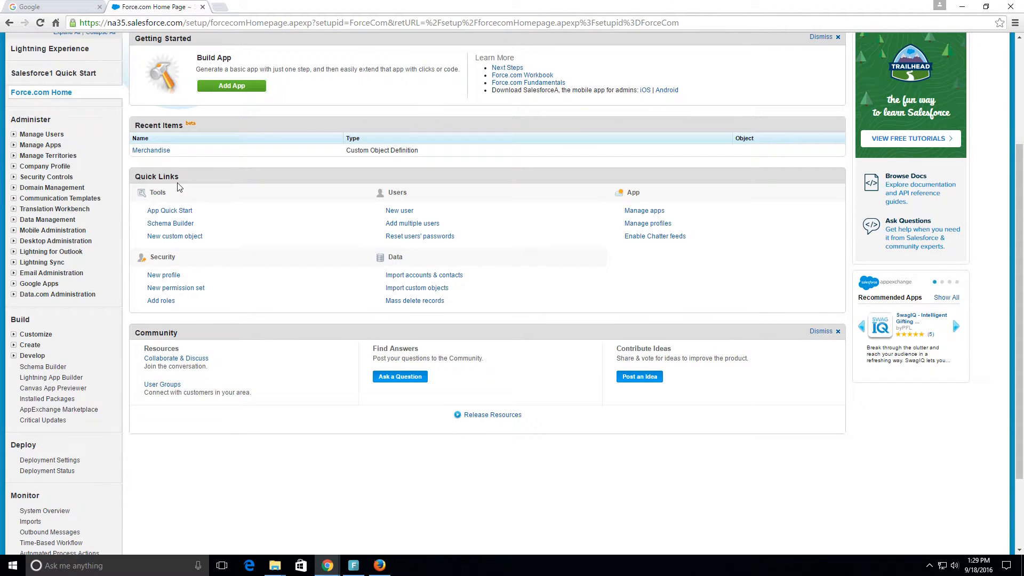
pyautogui.click(15, 347)
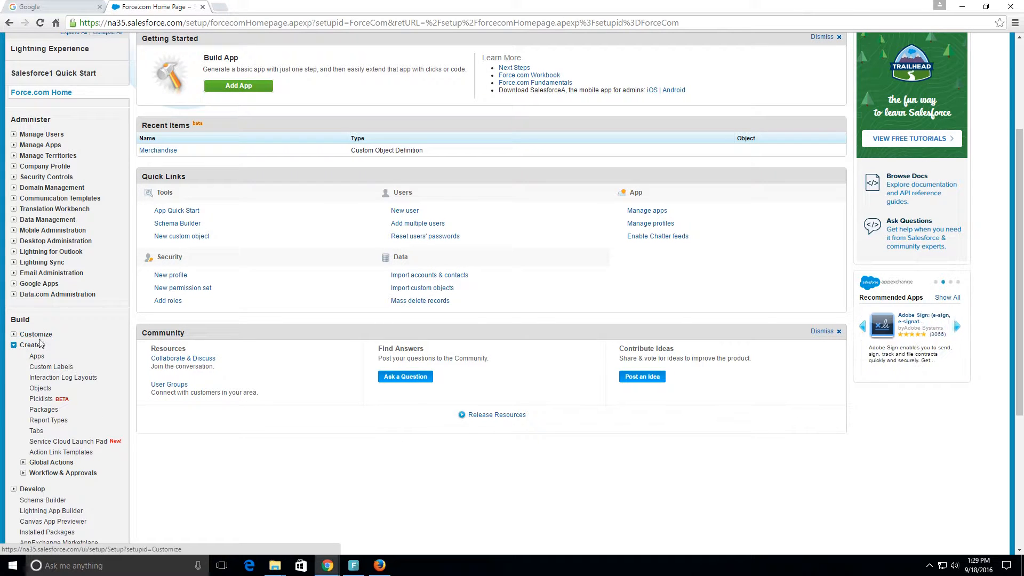
pyautogui.click(39, 389)
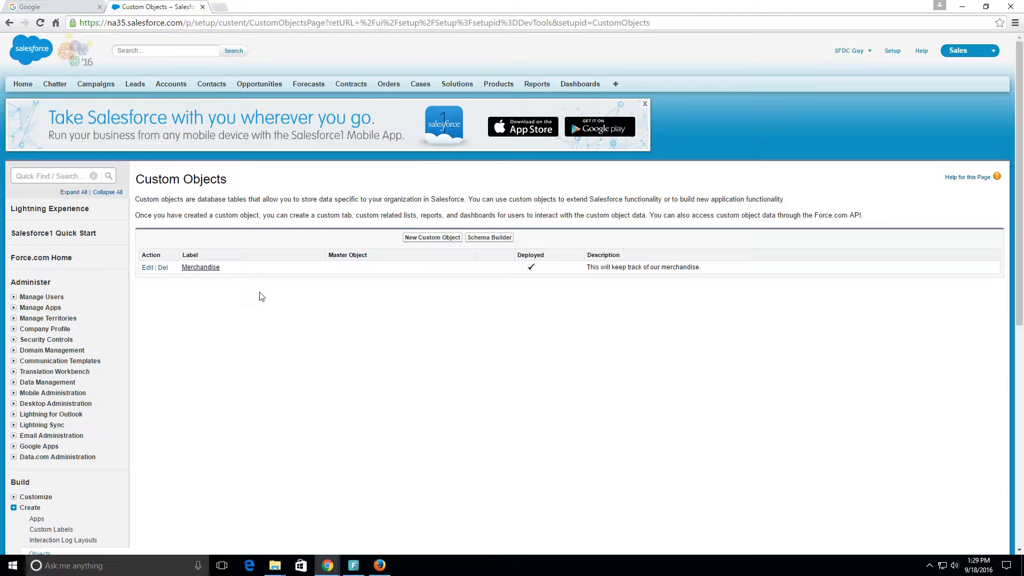
pyautogui.click(204, 269)
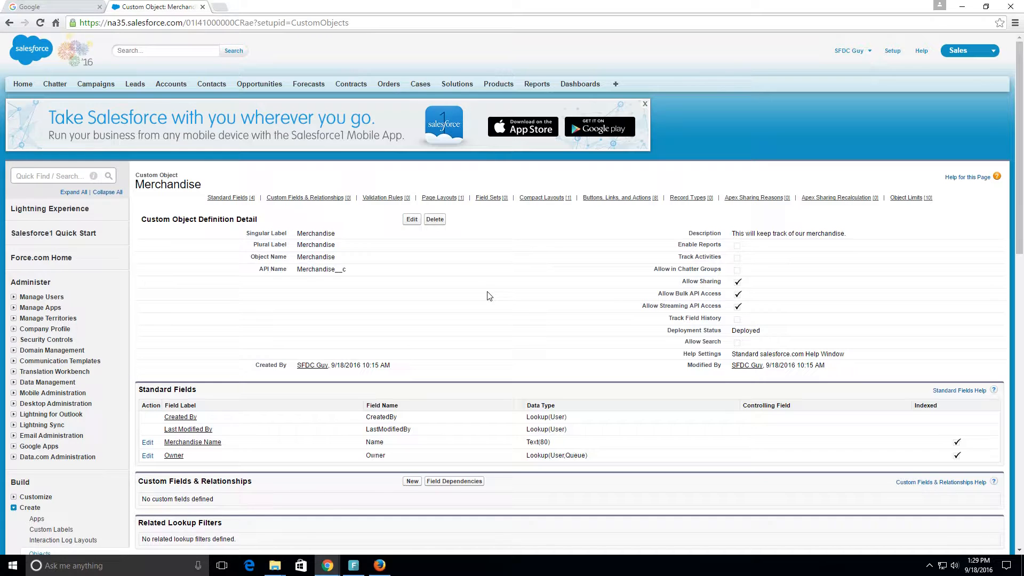
# Step: Start a new custom field under Custom Fields & Relationships of the Merchandise object
pyautogui.scroll(-3, 489, 296)
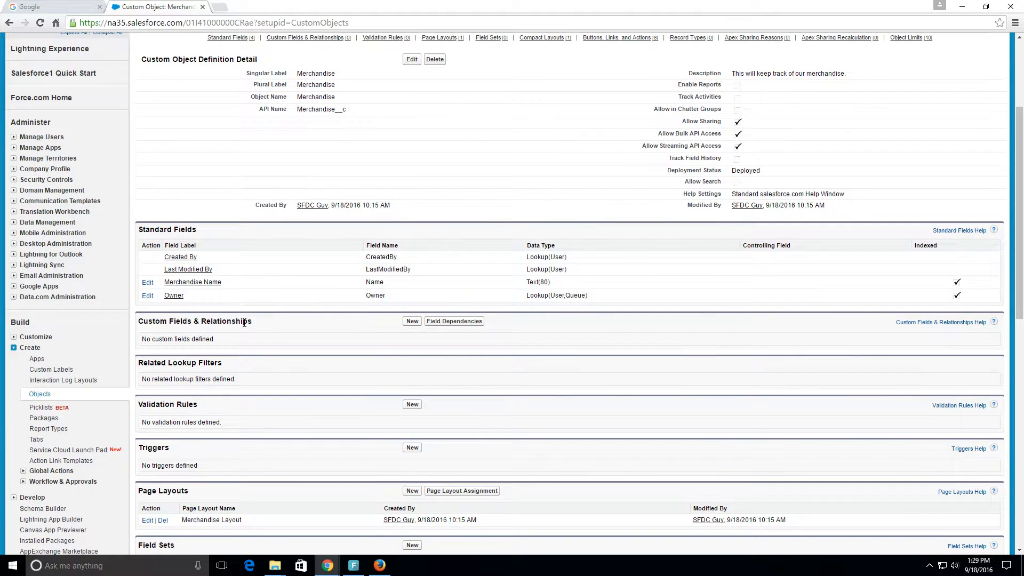
pyautogui.moveTo(254, 324); pyautogui.dragTo(140, 324)
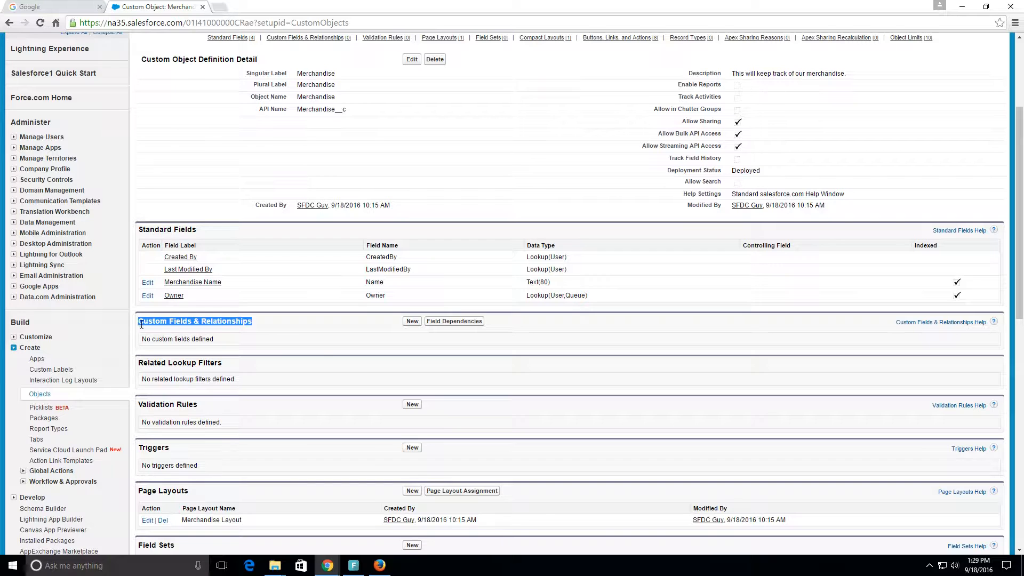
pyautogui.click(412, 322)
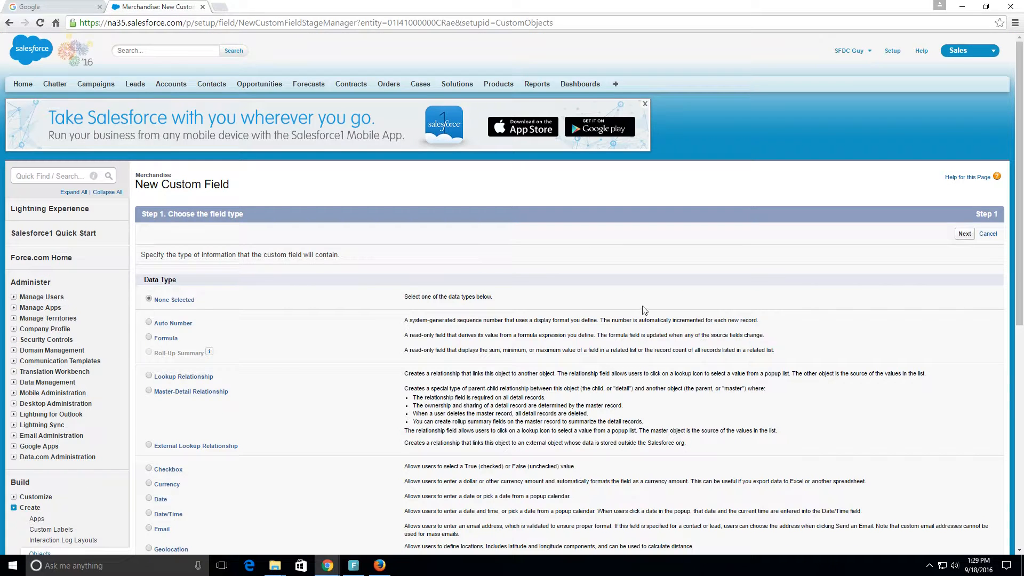
# Step: Review the data types available for the new custom field and their descriptions
pyautogui.scroll(-4, 649, 311)
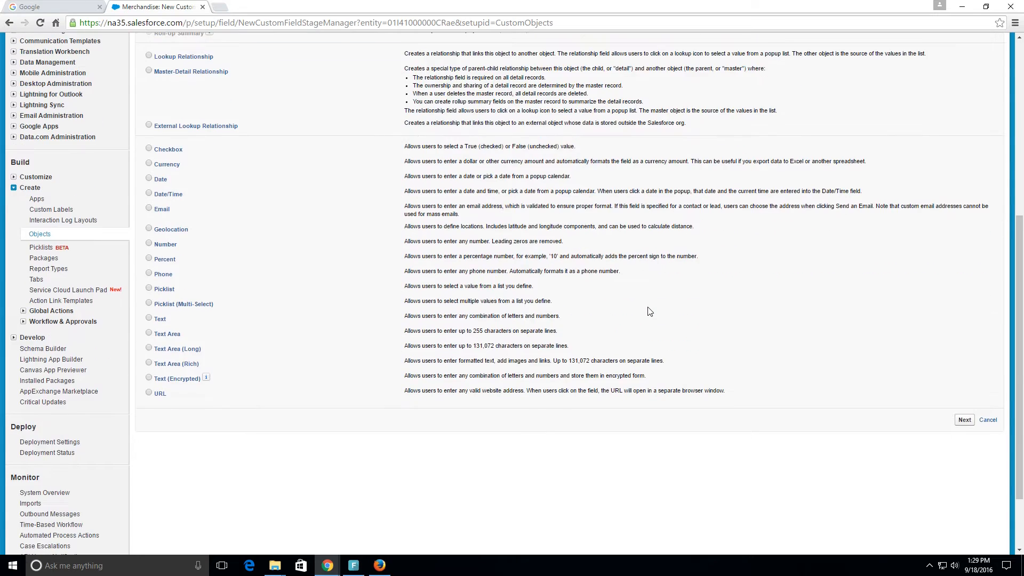
pyautogui.scroll(5, 650, 311)
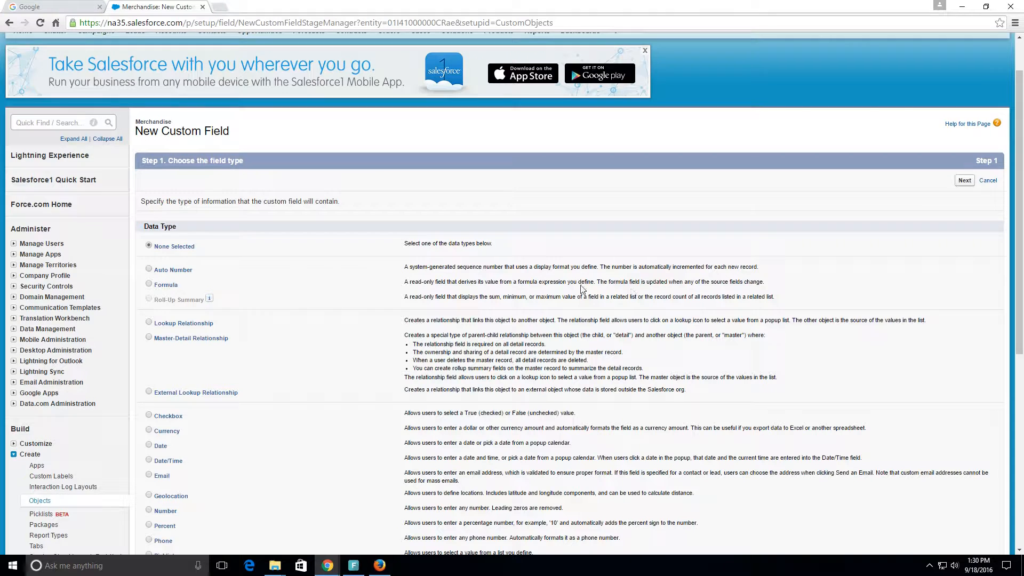
pyautogui.scroll(-2, 264, 257)
pyautogui.click(264, 258)
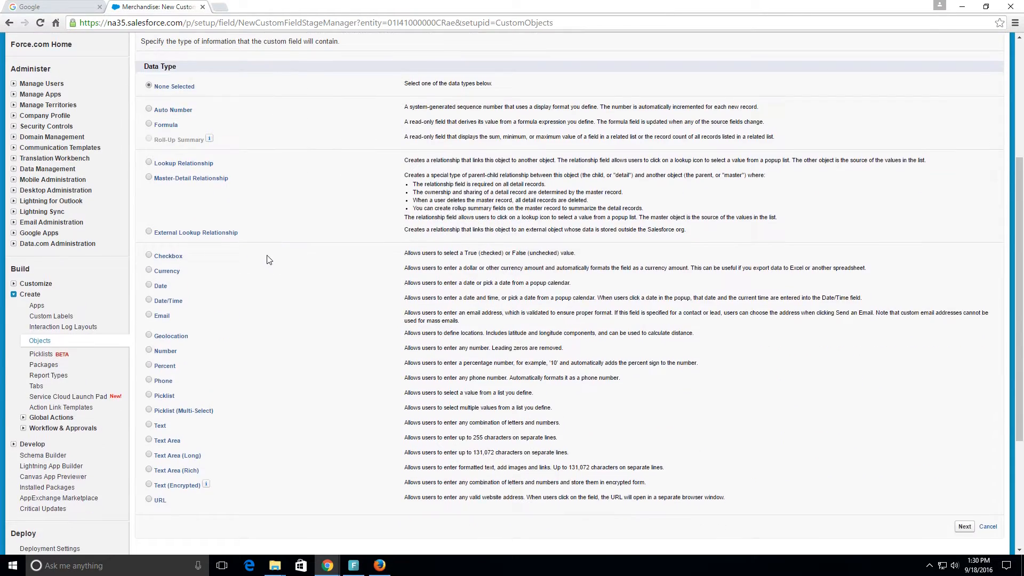
pyautogui.scroll(3, 237, 184)
pyautogui.moveTo(249, 160); pyautogui.dragTo(168, 161)
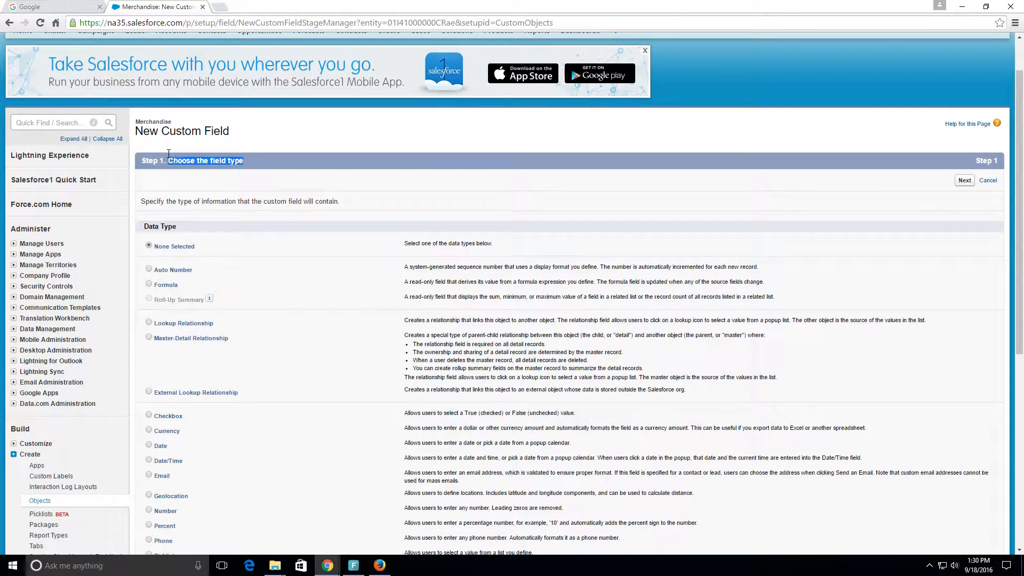
pyautogui.scroll(-1, 372, 298)
pyautogui.scroll(-3, 372, 299)
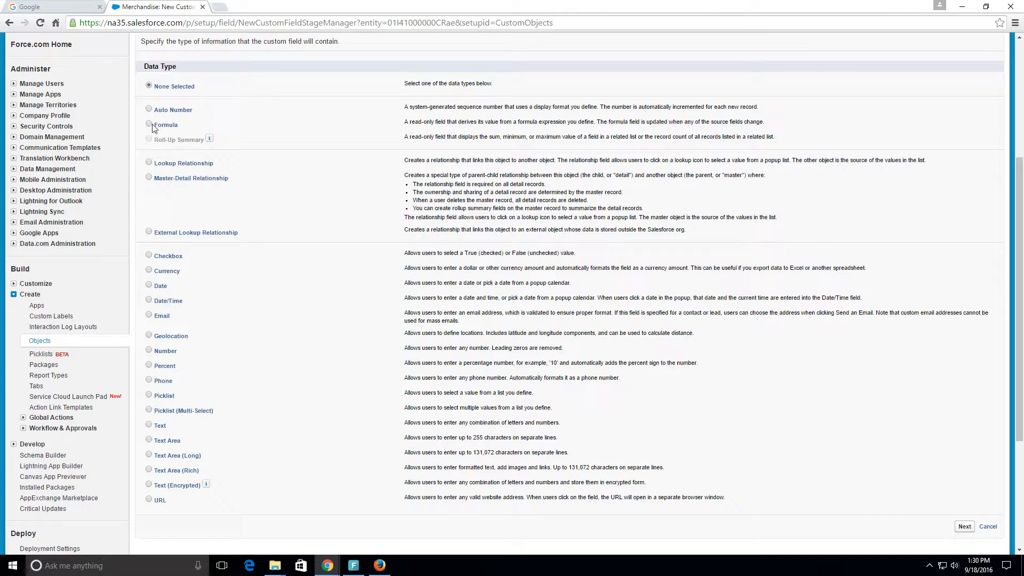
# Step: Choose Text Area as the new field's data type and proceed to the field details
pyautogui.click(149, 440)
pyautogui.moveTo(404, 438); pyautogui.dragTo(560, 437)
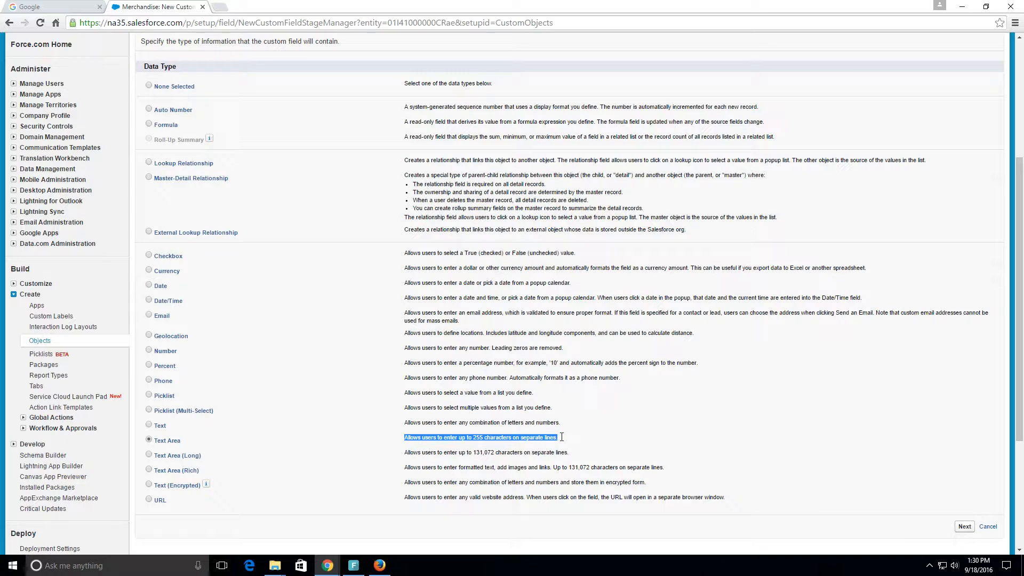
pyautogui.click(966, 527)
# Step: Give the field the label Description and the description text "A Description of the Merchandise"
pyautogui.click(321, 256)
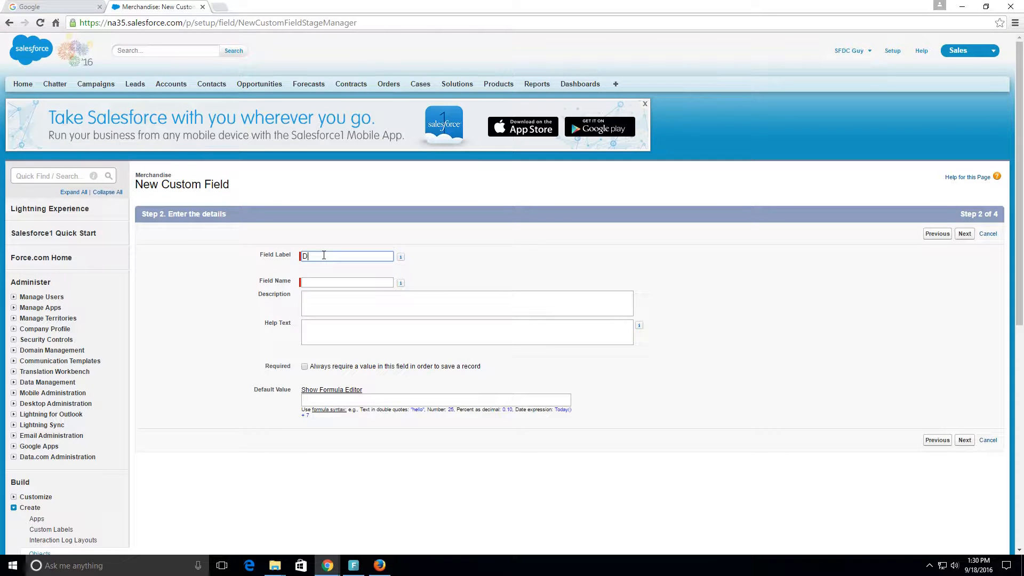
pyautogui.write('Description')
pyautogui.press('Tab')
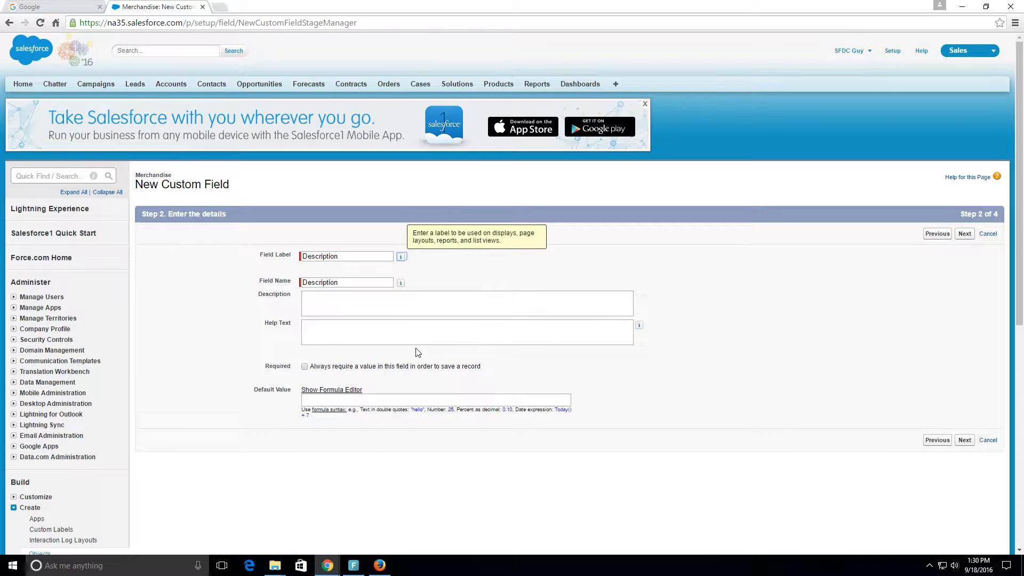
pyautogui.click(323, 303)
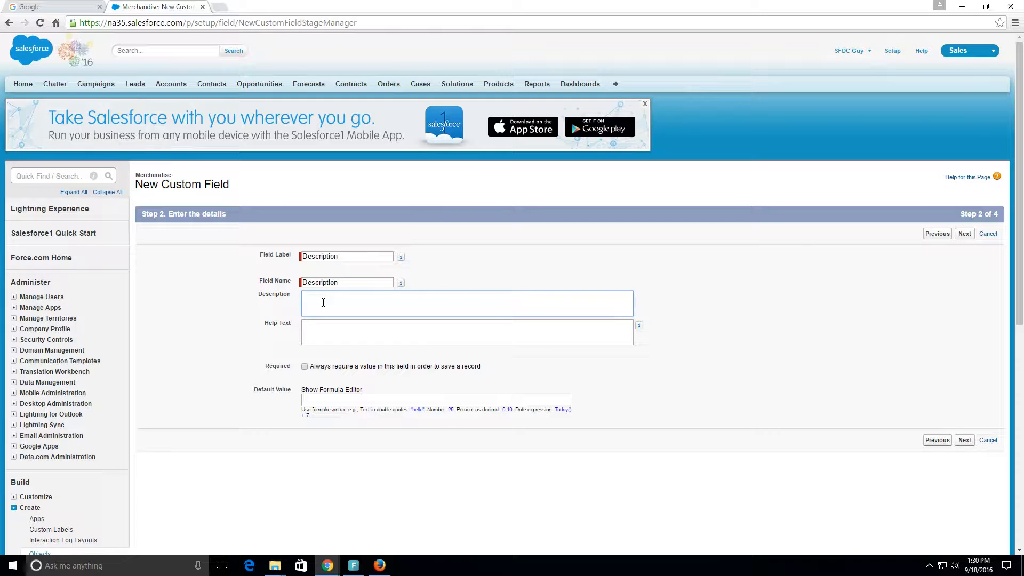
pyautogui.write('A Description of the Merchandise')
pyautogui.click(333, 331)
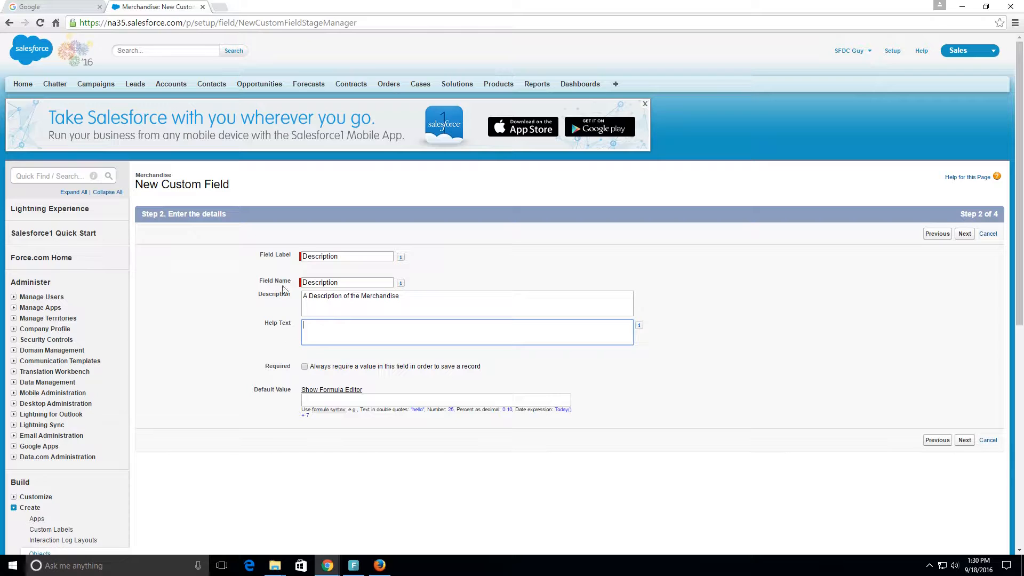
# Step: Make a value in the Description field always required and proceed to field-level security
pyautogui.click(304, 366)
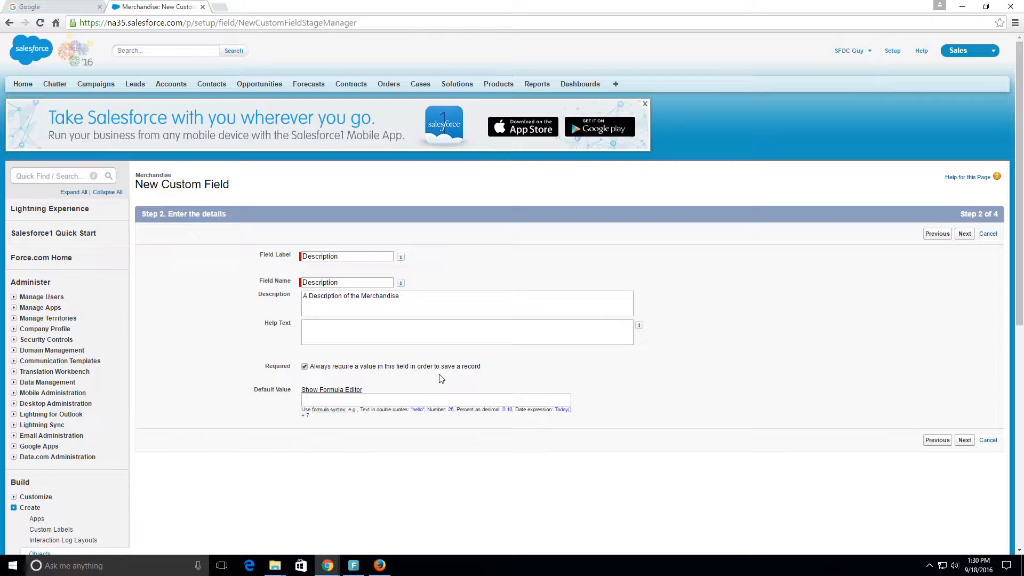
pyautogui.click(305, 368)
pyautogui.click(305, 367)
pyautogui.click(965, 234)
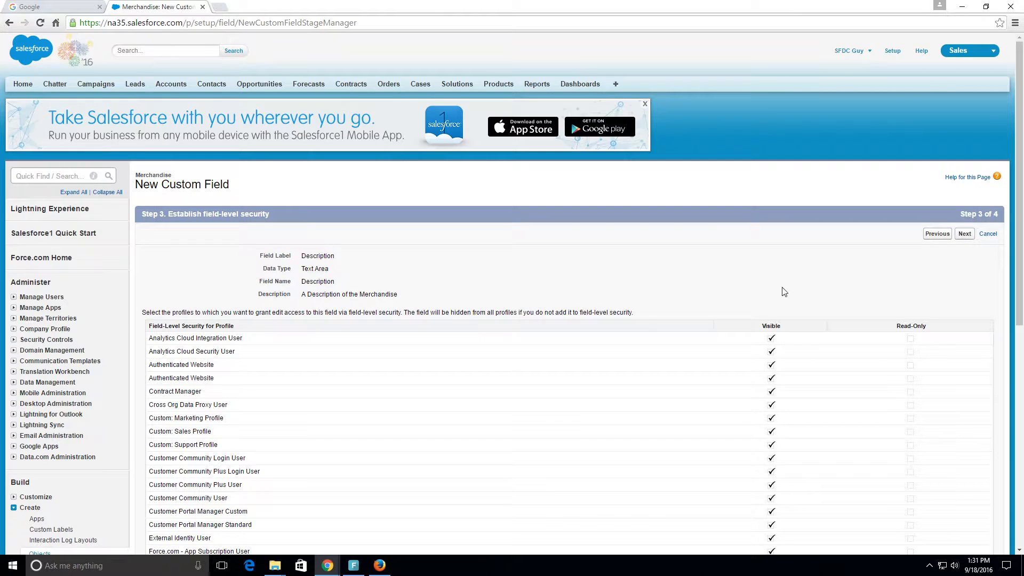
# Step: Examine the Visible and Read-Only settings of all profiles in the field-level security list
pyautogui.scroll(-8, 781, 299)
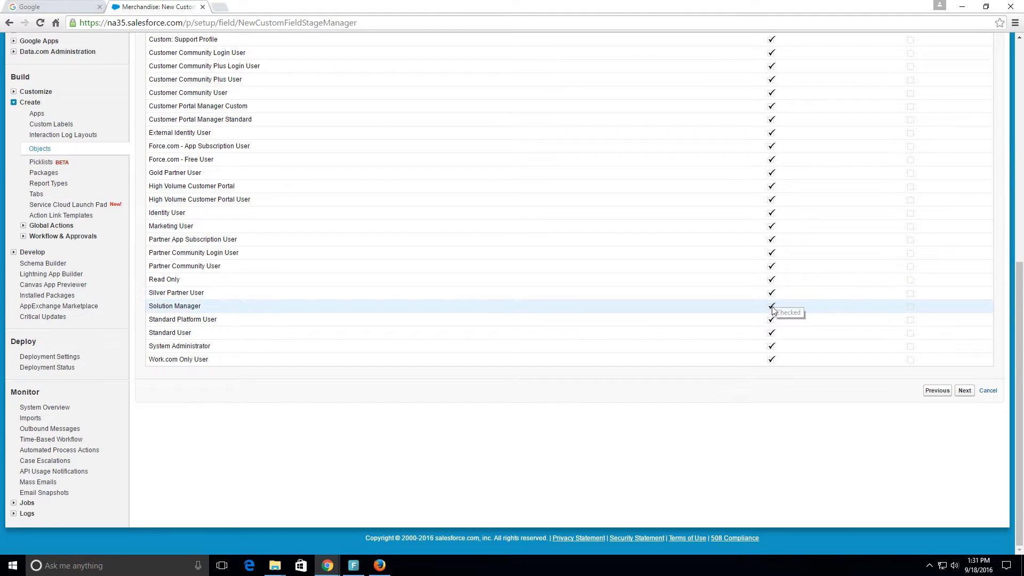
pyautogui.scroll(8, 773, 309)
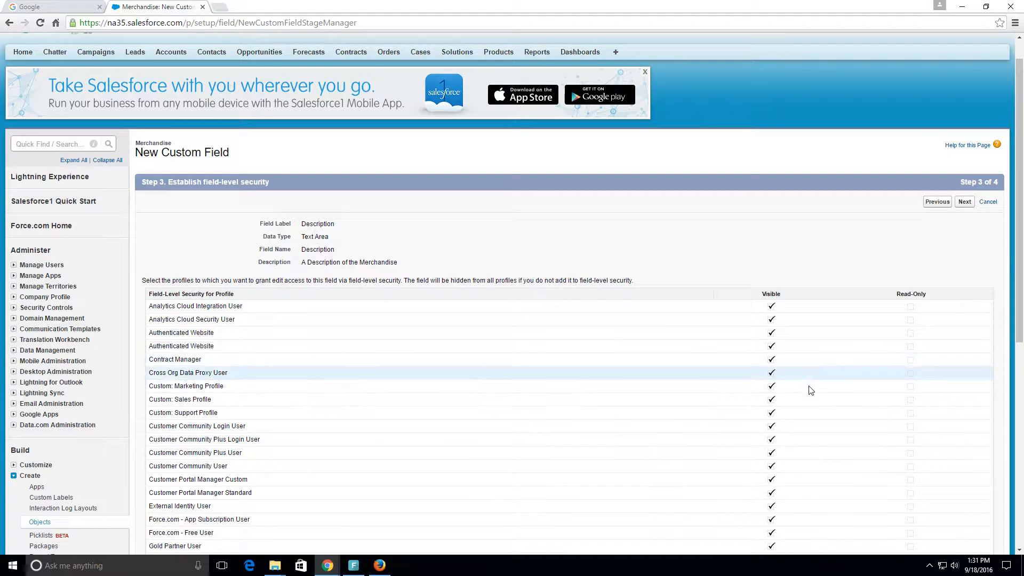
pyautogui.scroll(-7, 814, 459)
pyautogui.scroll(4, 817, 465)
pyautogui.scroll(3, 818, 465)
pyautogui.scroll(-7, 816, 463)
pyautogui.scroll(8, 831, 450)
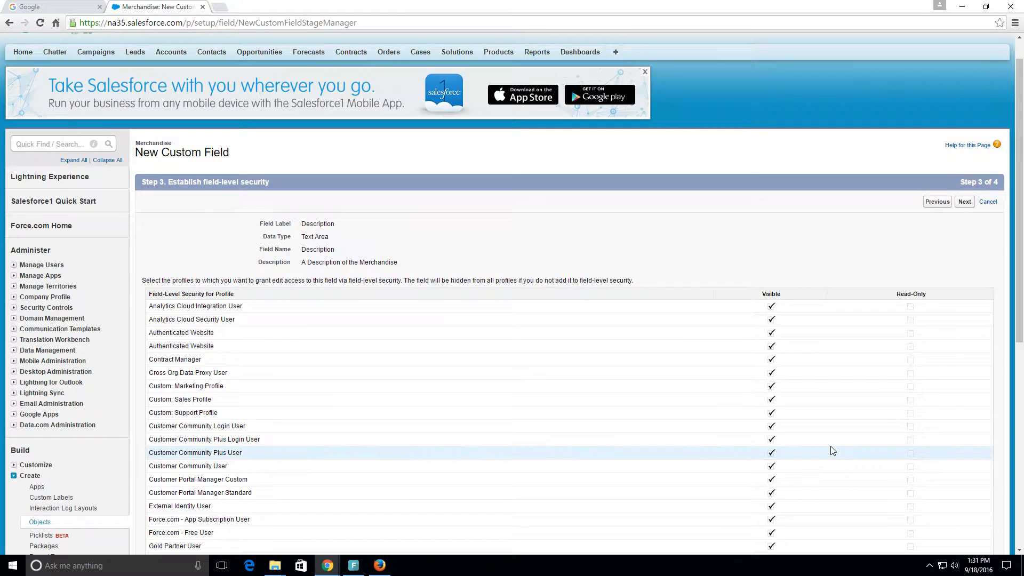
pyautogui.scroll(-5, 833, 451)
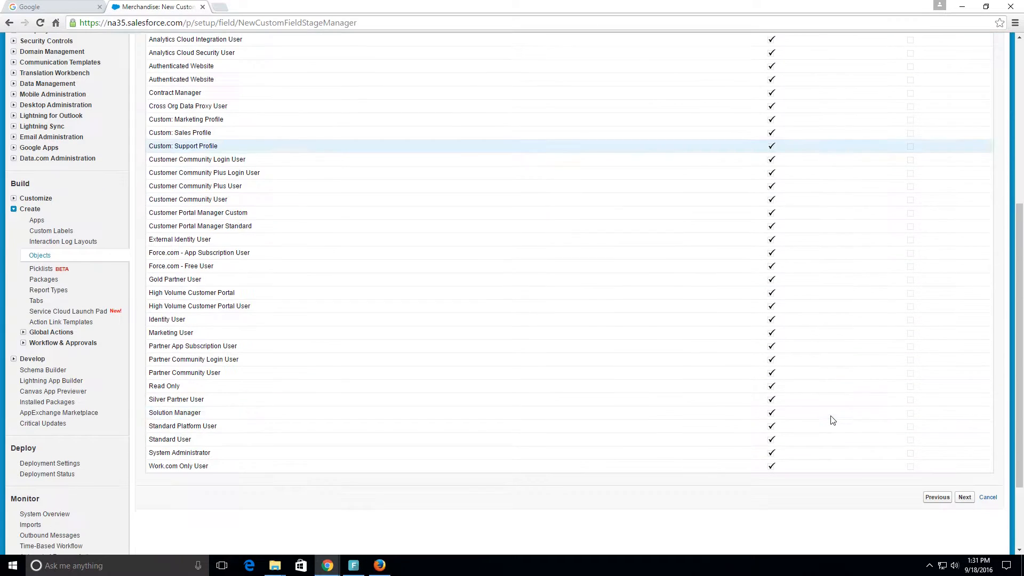
pyautogui.scroll(6, 833, 421)
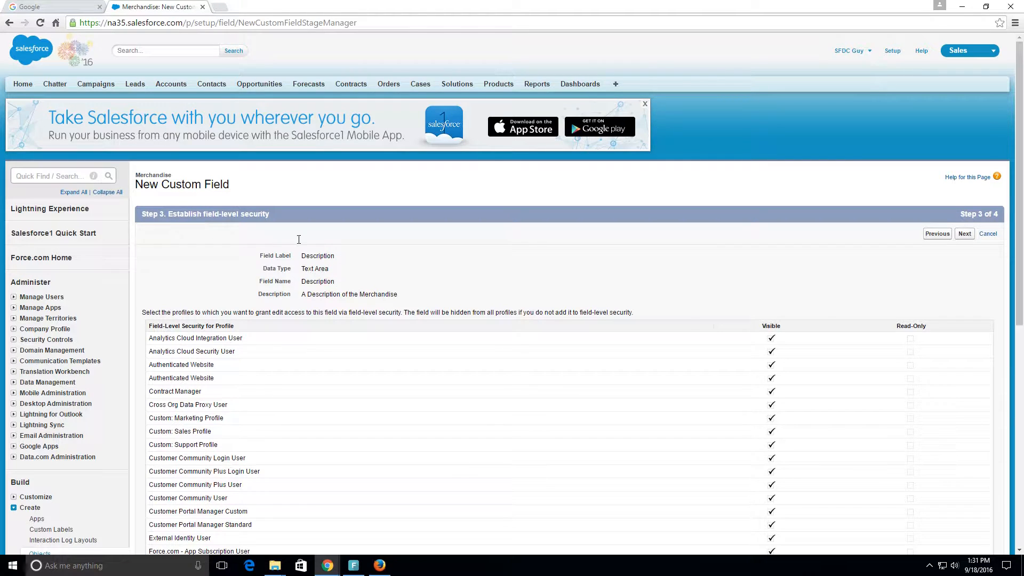
# Step: Accept the field-level security, keep the field on Merchandise Layout, and save it while starting another custom field
pyautogui.click(965, 234)
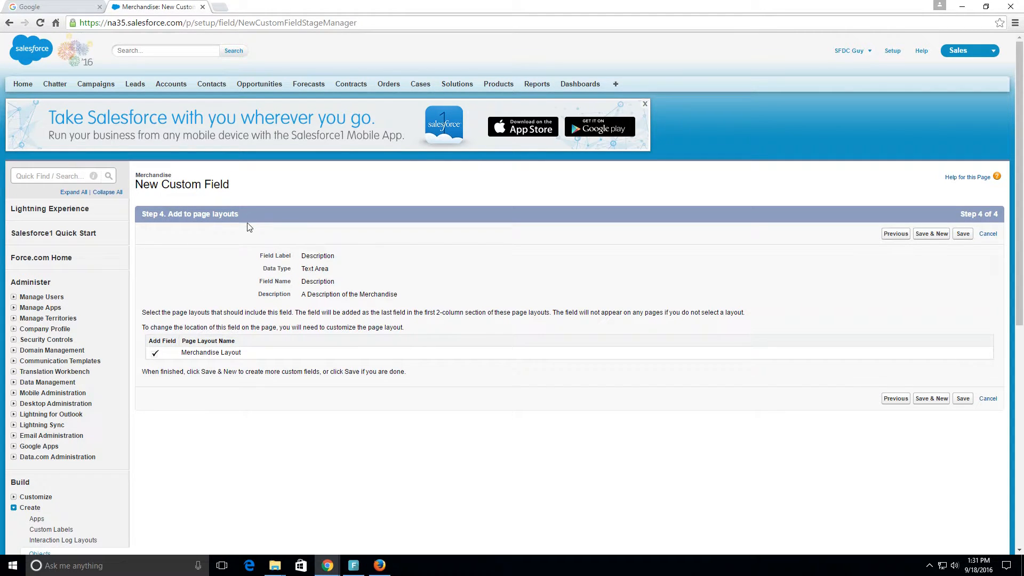
pyautogui.moveTo(259, 353); pyautogui.dragTo(181, 354)
pyautogui.click(937, 400)
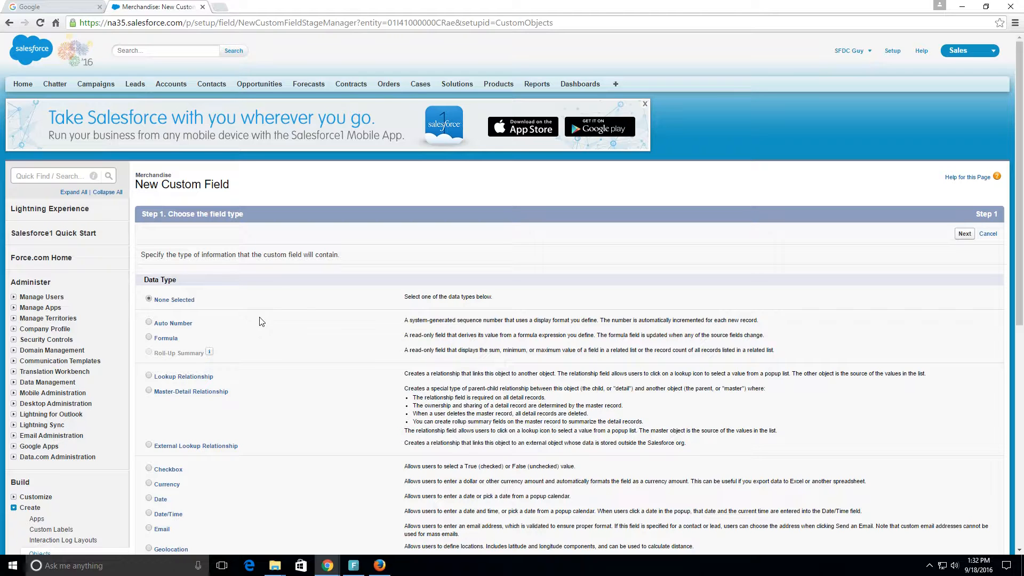
# Step: Choose Currency as the data type of the second custom field and proceed to its details
pyautogui.scroll(-1, 264, 252)
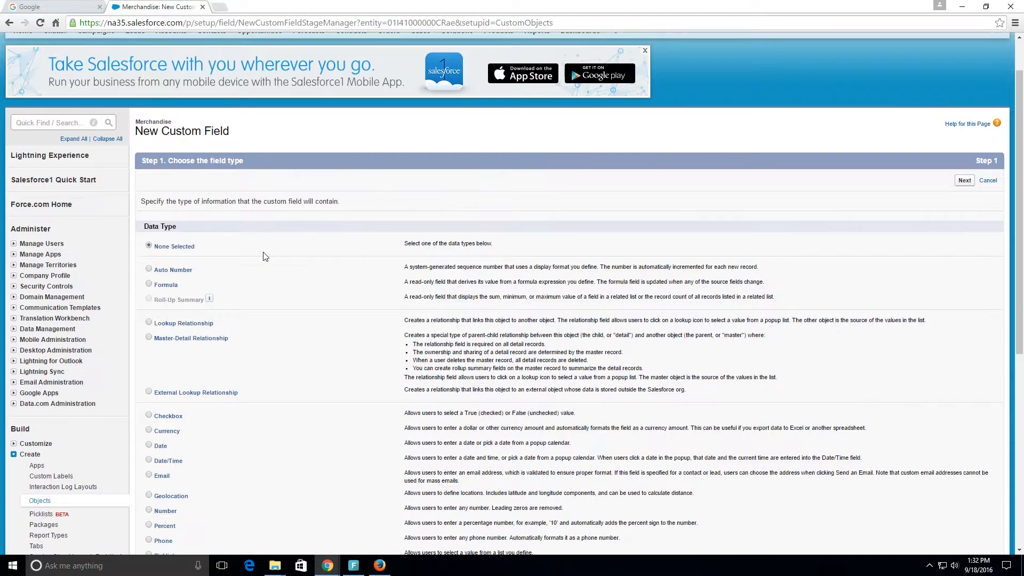
pyautogui.scroll(-1, 264, 254)
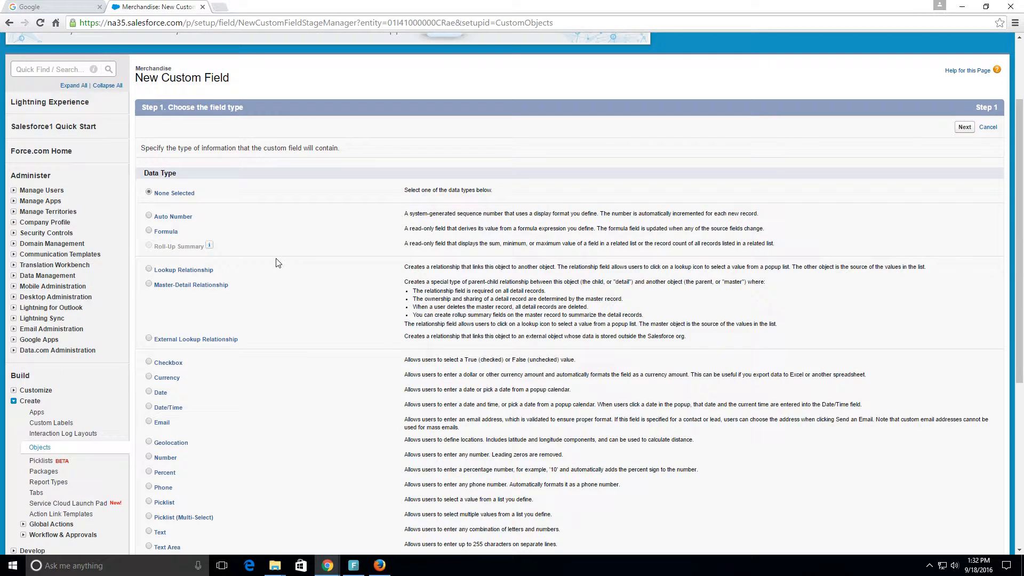
pyautogui.scroll(-4, 274, 262)
pyautogui.scroll(2, 277, 263)
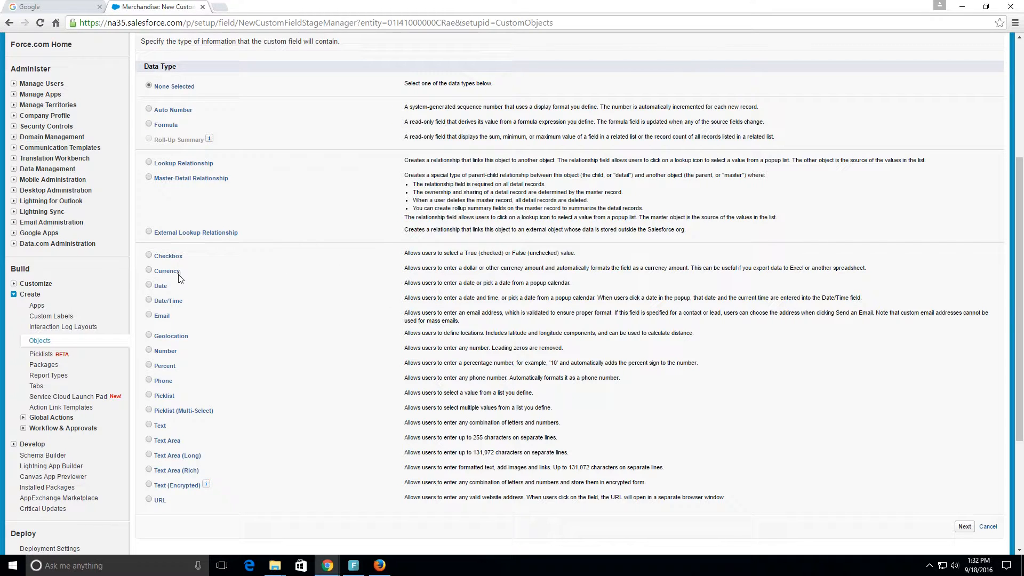
pyautogui.moveTo(211, 272); pyautogui.dragTo(169, 271)
pyautogui.click(148, 270)
pyautogui.click(403, 269)
pyautogui.moveTo(416, 272); pyautogui.dragTo(775, 271)
pyautogui.moveTo(802, 272); pyautogui.dragTo(868, 269)
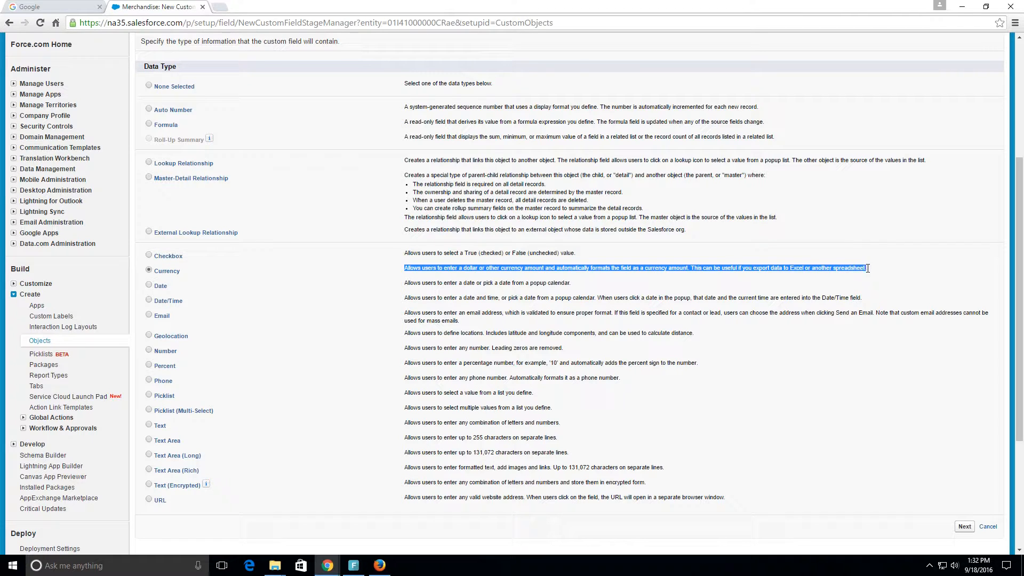
pyautogui.scroll(-4, 555, 283)
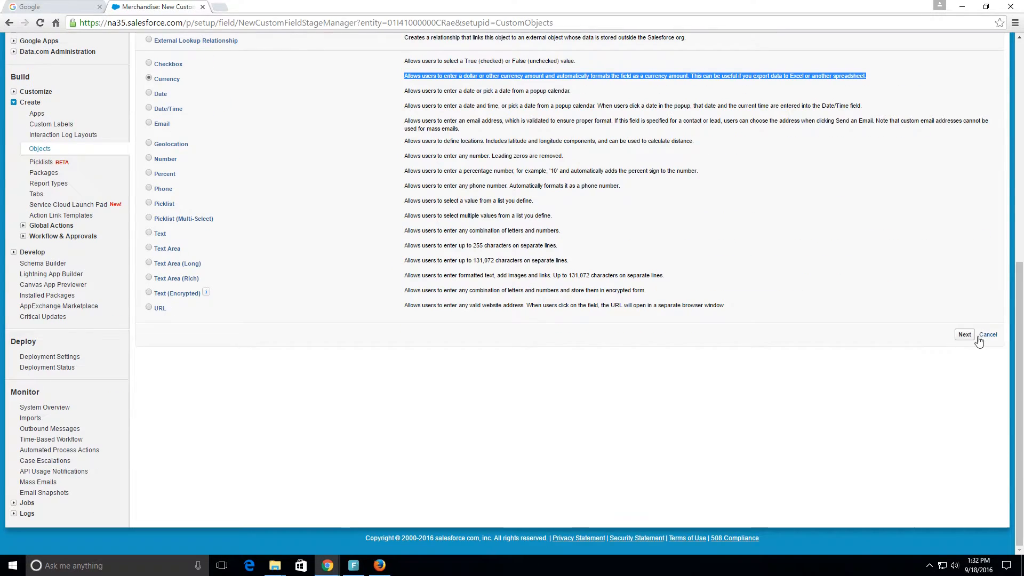
pyautogui.click(965, 334)
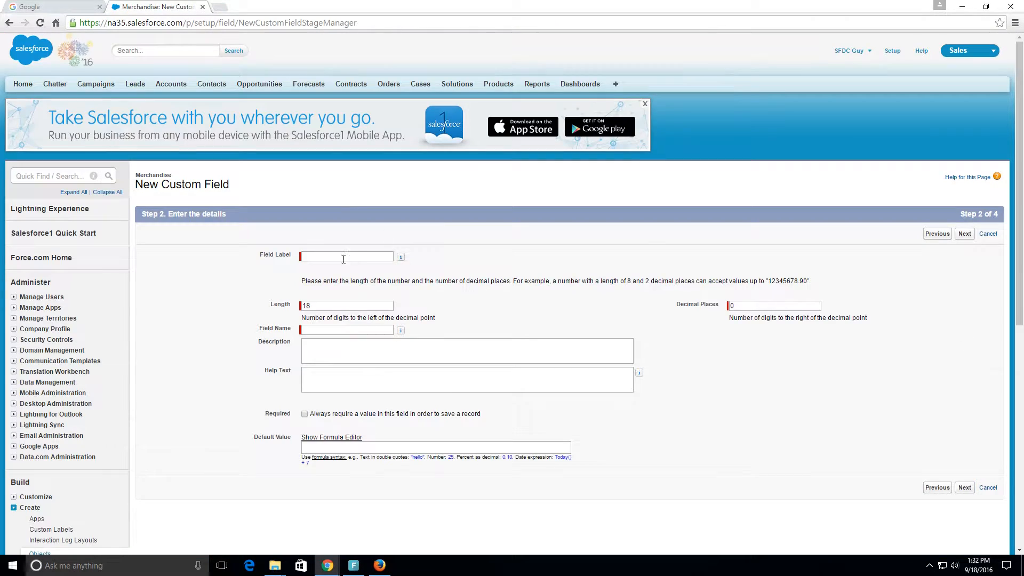
# Step: Label the new currency field Currency and set its decimal places to 2
pyautogui.click(342, 258)
pyautogui.write('Currency')
pyautogui.moveTo(313, 308); pyautogui.dragTo(305, 308)
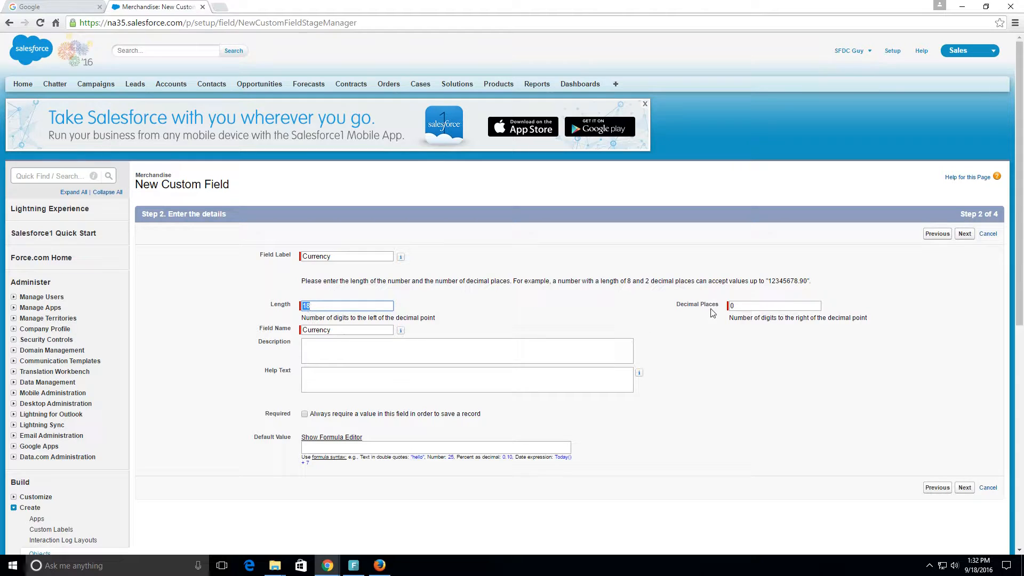
pyautogui.click(758, 306)
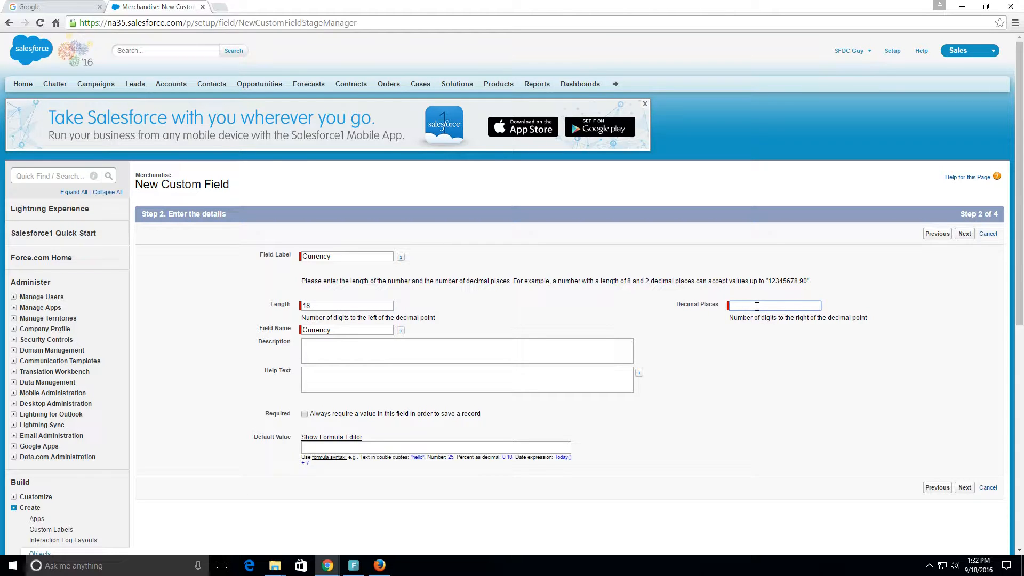
pyautogui.write('2')
pyautogui.click(453, 306)
# Step: Make a value in the Currency field always required and try to proceed to field-level security
pyautogui.click(410, 351)
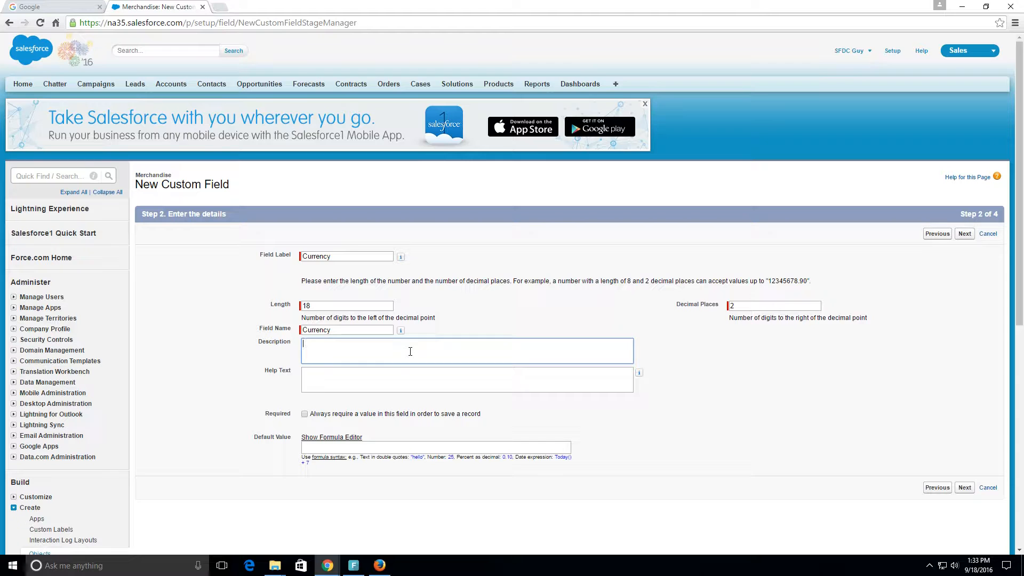
pyautogui.scroll(-1, 411, 351)
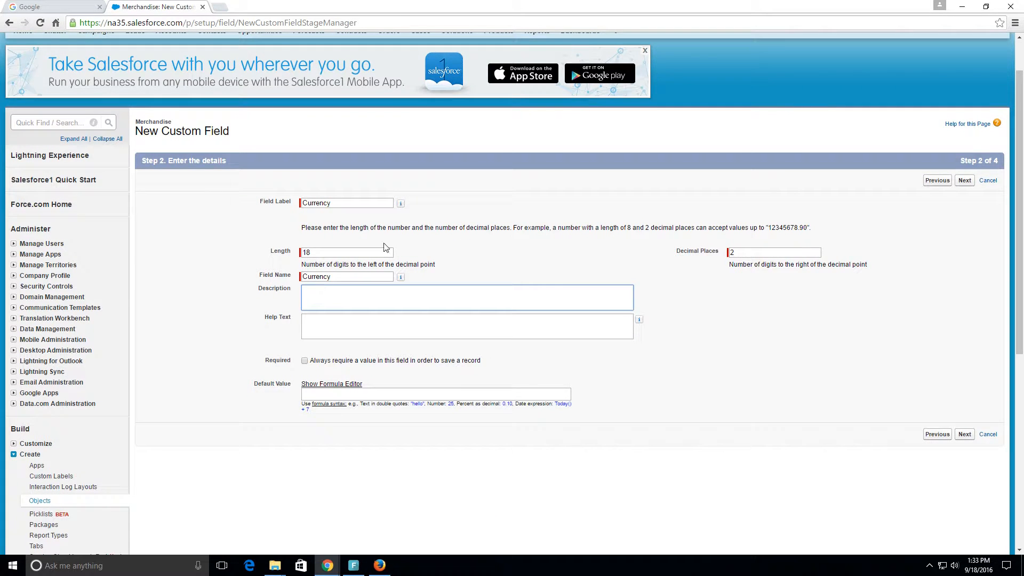
pyautogui.click(305, 361)
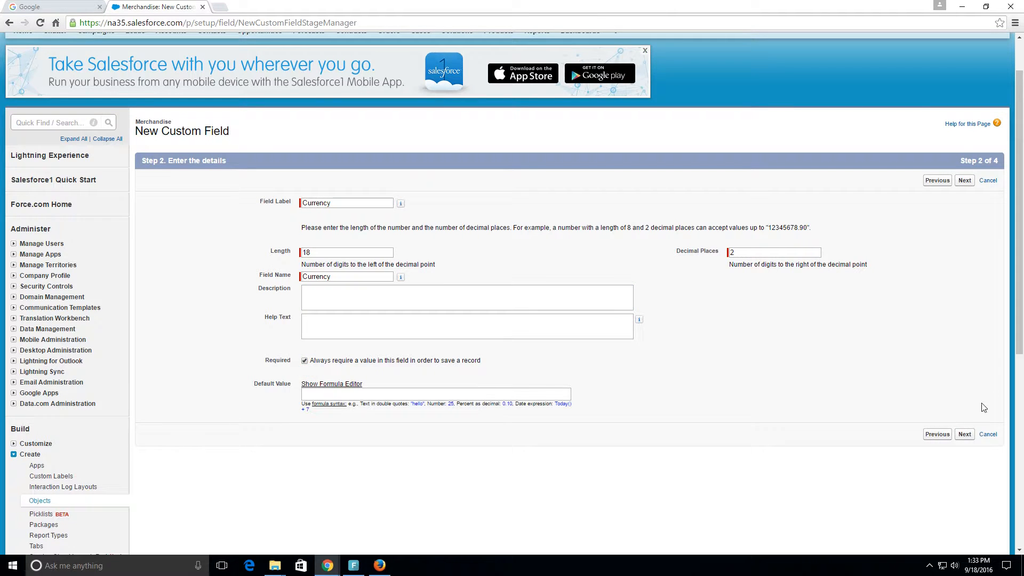
pyautogui.click(965, 434)
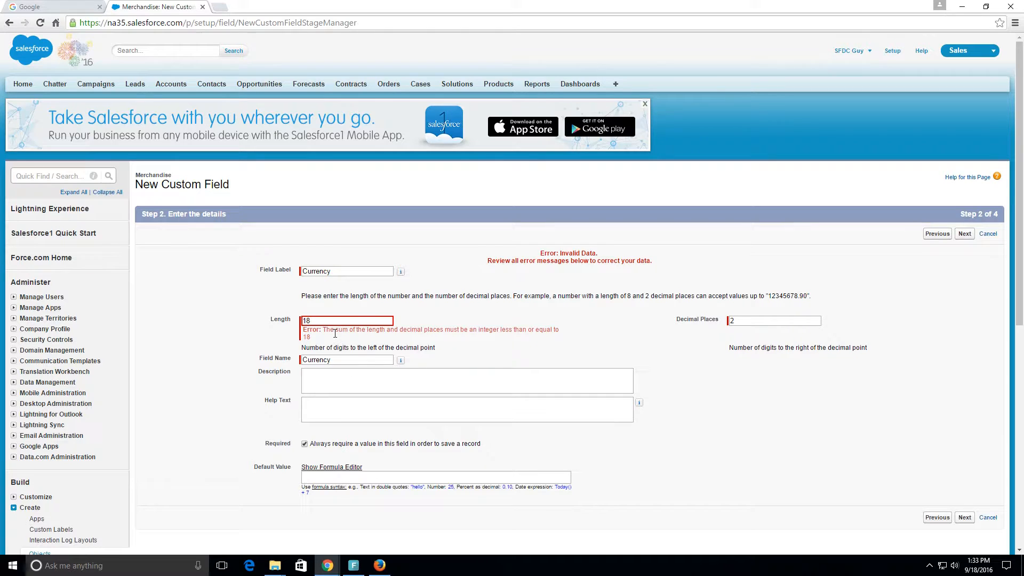
# Step: Set the Currency field's length to 16 and proceed to field-level security
pyautogui.moveTo(445, 330); pyautogui.dragTo(527, 336)
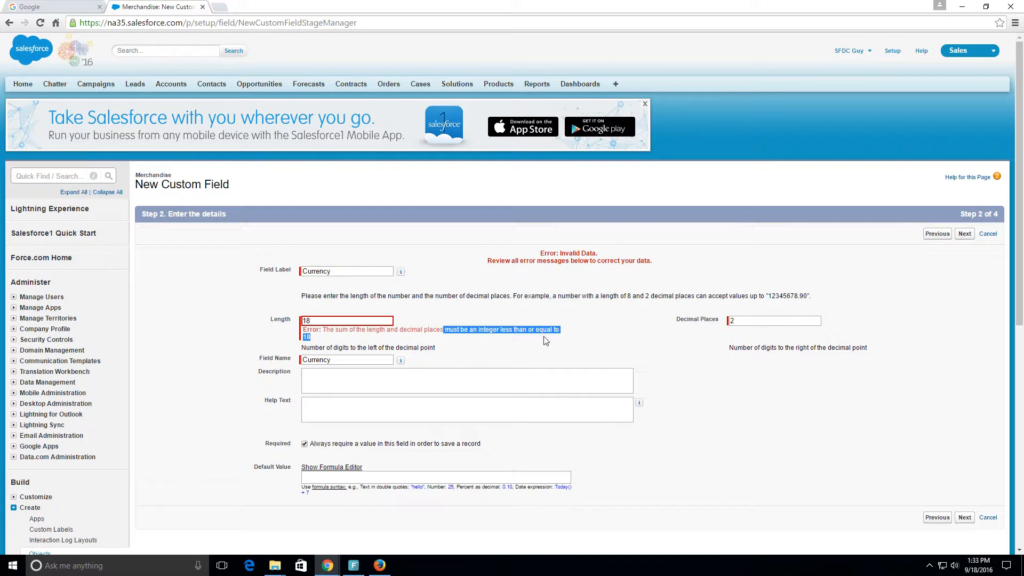
pyautogui.click(464, 348)
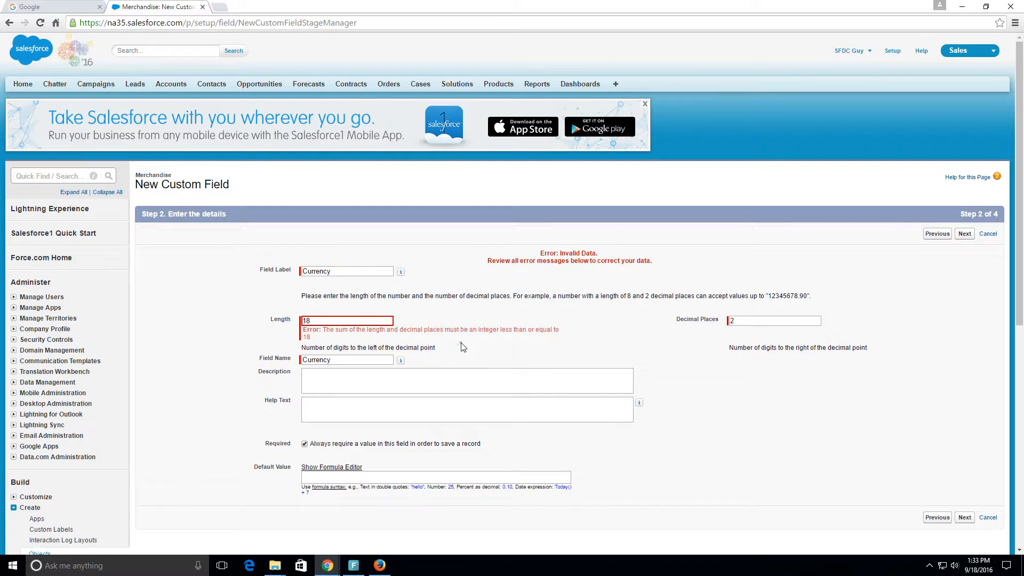
pyautogui.click(321, 320)
pyautogui.moveTo(774, 320); pyautogui.dragTo(728, 320)
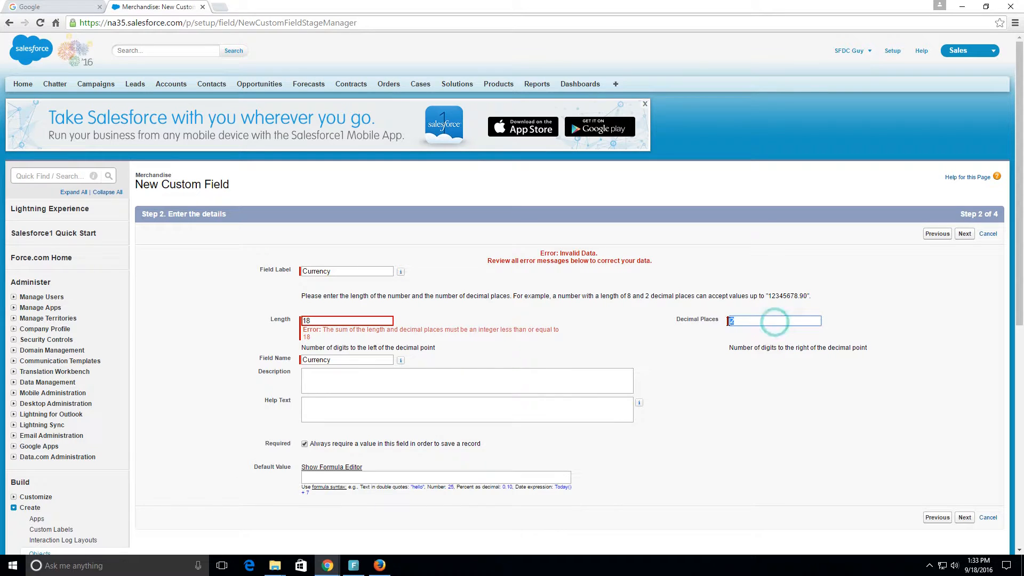
pyautogui.click(346, 322)
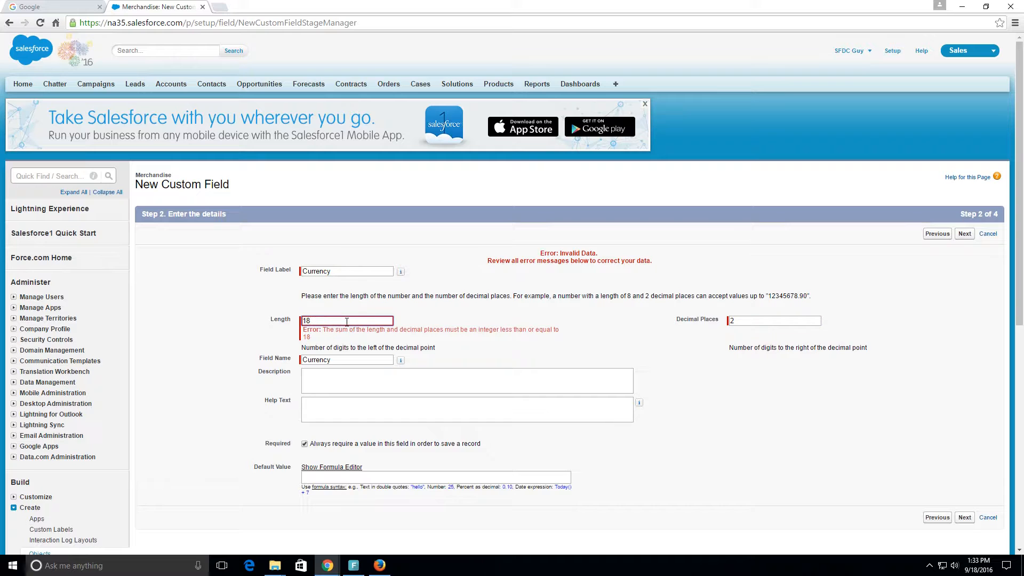
pyautogui.press('BackSpace')
pyautogui.click(495, 320)
pyautogui.scroll(-1, 611, 319)
pyautogui.scroll(-1, 610, 319)
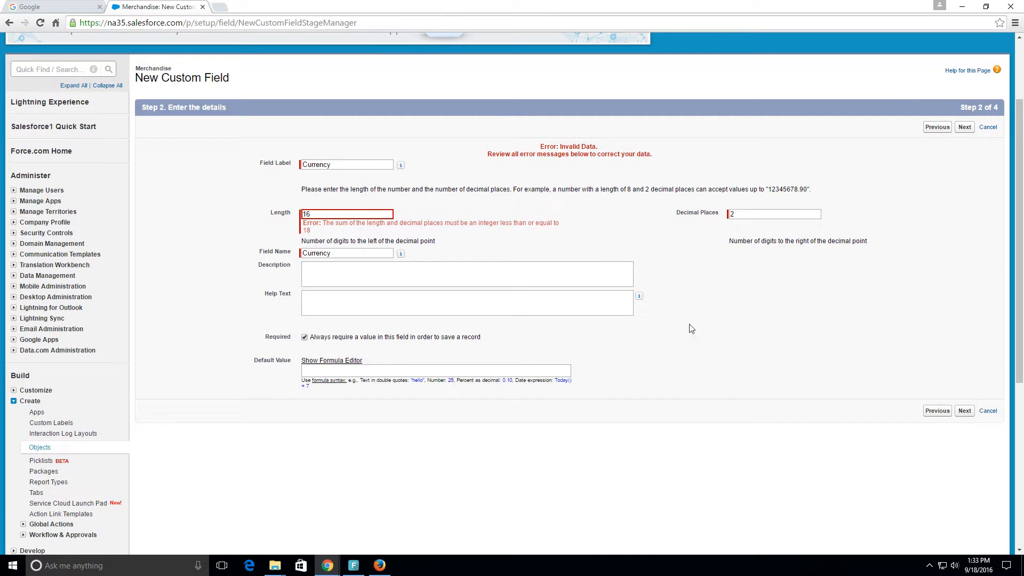
pyautogui.click(968, 414)
# Step: Accept the Currency field's security settings, keep it on Merchandise Layout, and save it while starting another custom field
pyautogui.scroll(-8, 574, 327)
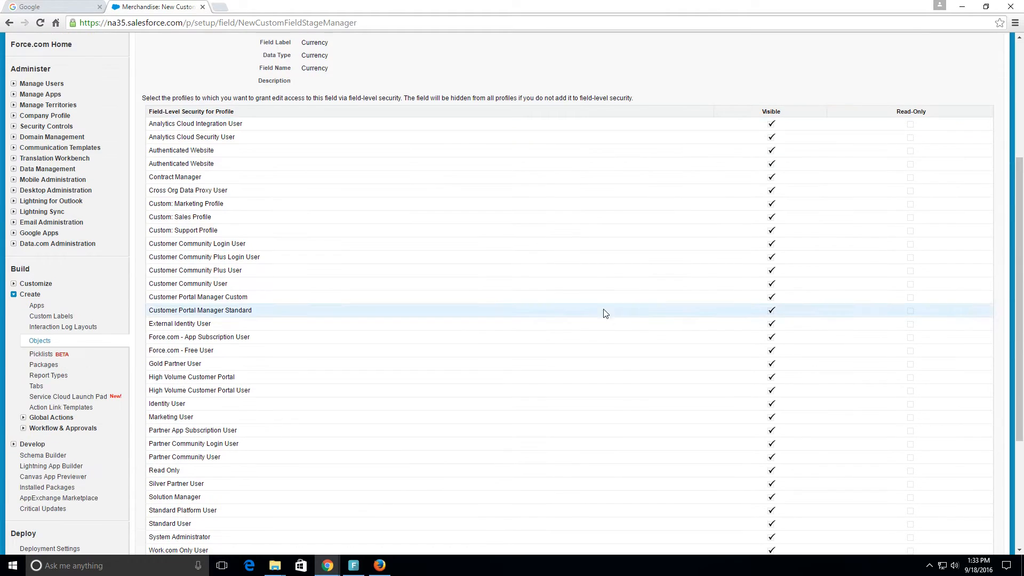
pyautogui.click(965, 390)
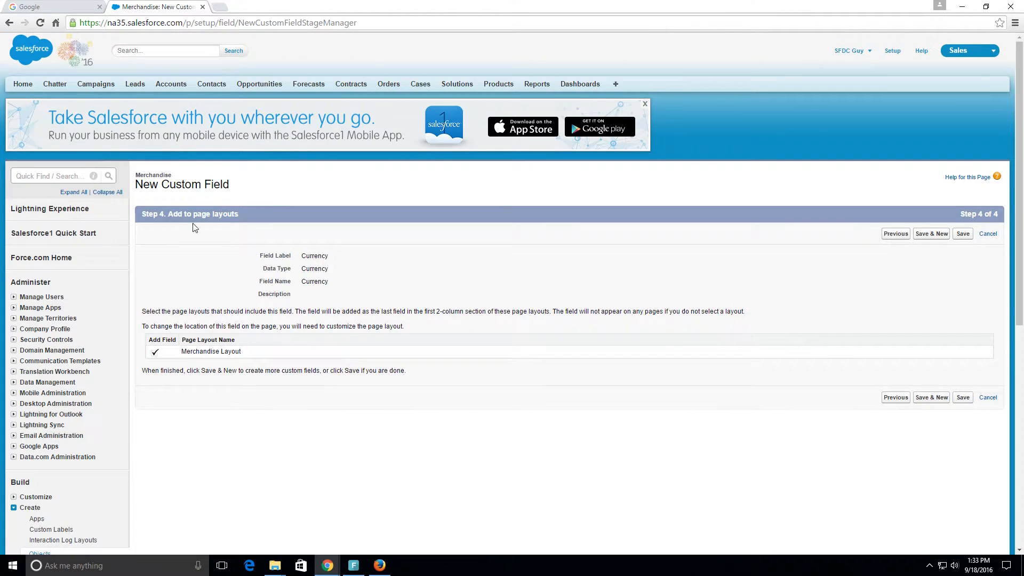
pyautogui.click(935, 399)
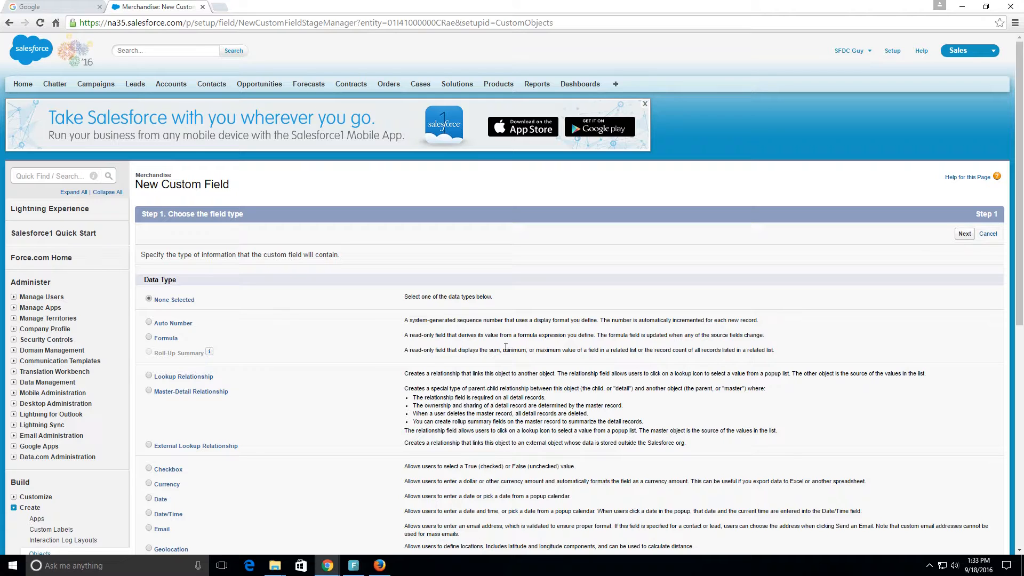
# Step: Choose Number as the data type of the third custom field and proceed to its details
pyautogui.scroll(-1, 495, 345)
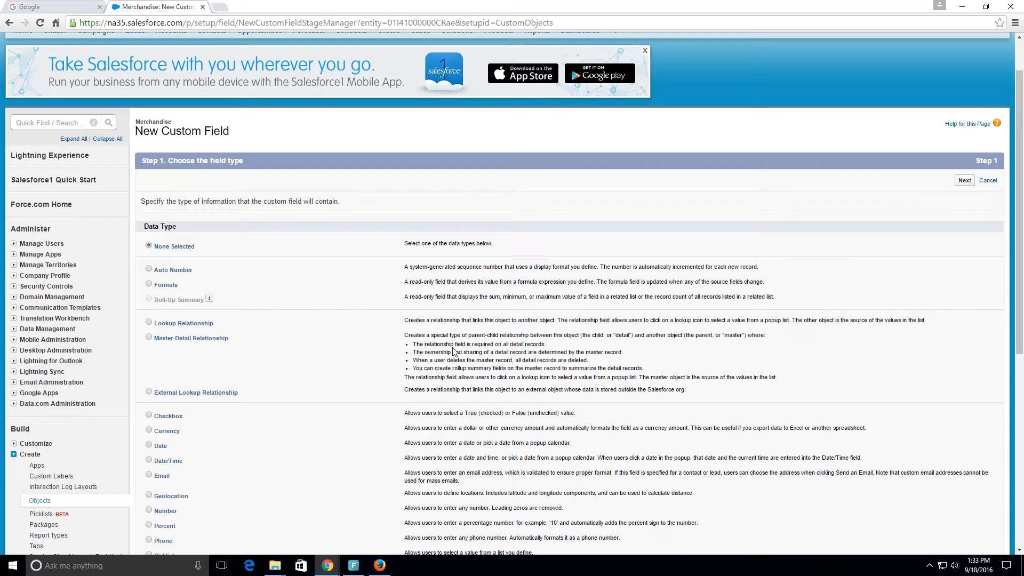
pyautogui.scroll(-1, 454, 352)
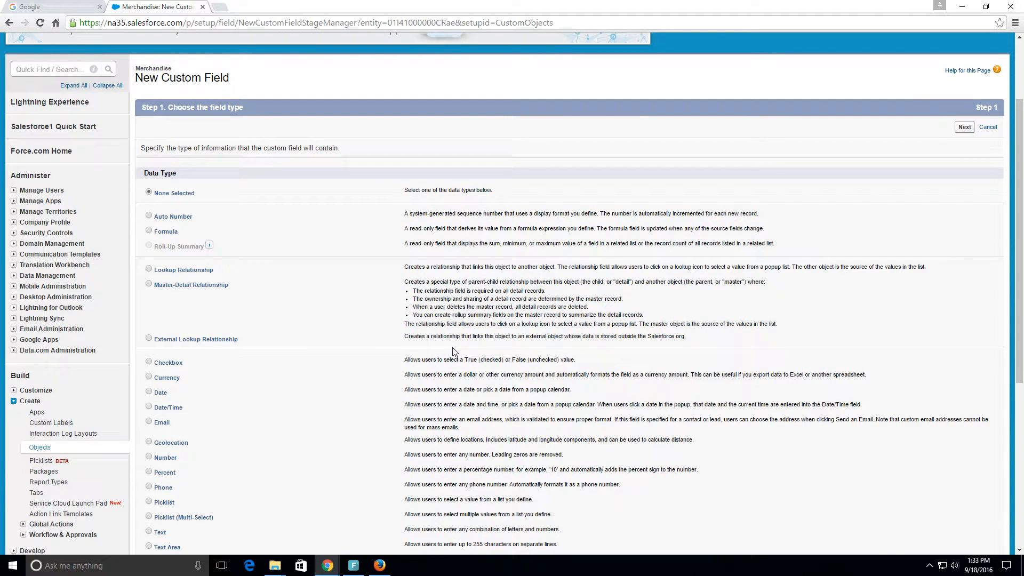
pyautogui.moveTo(265, 216); pyautogui.dragTo(456, 235)
pyautogui.click(456, 235)
pyautogui.scroll(-4, 456, 261)
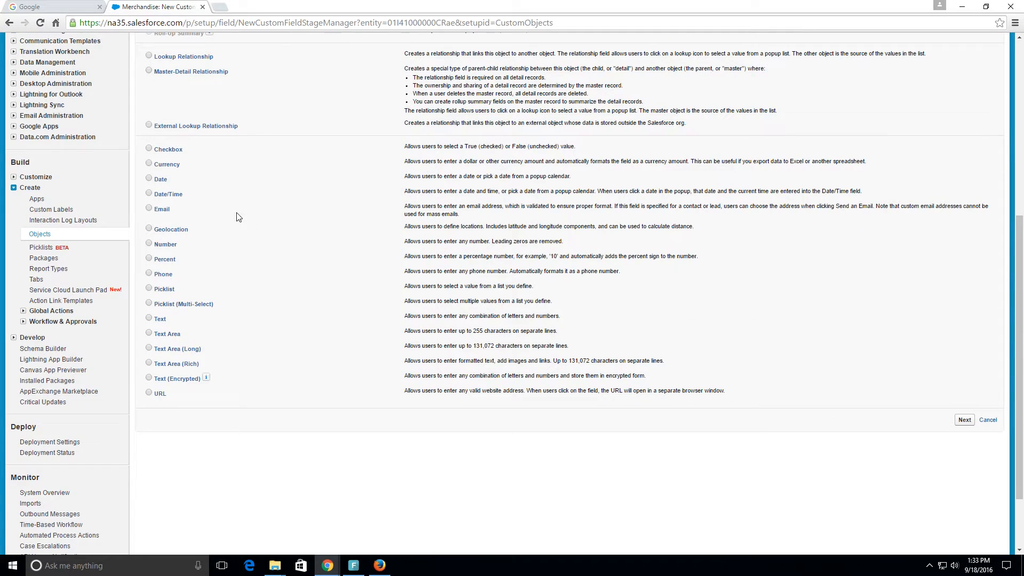
pyautogui.click(149, 245)
pyautogui.moveTo(234, 253); pyautogui.dragTo(404, 238)
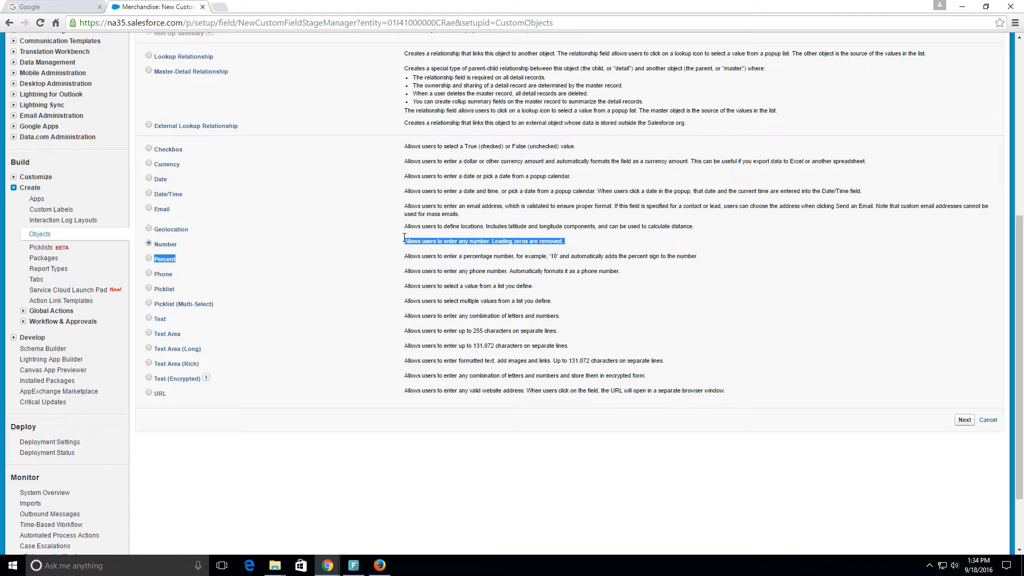
pyautogui.click(384, 245)
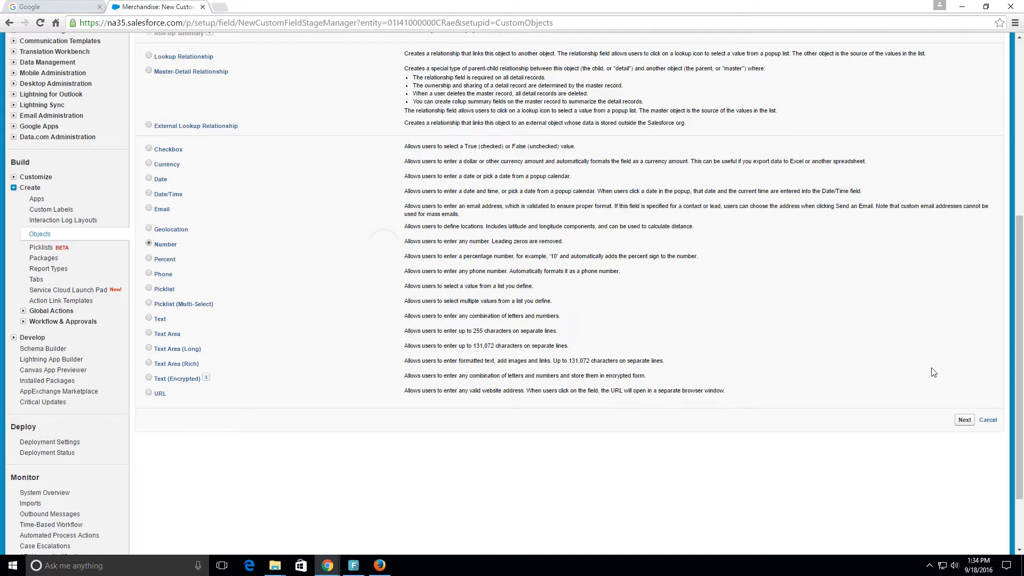
pyautogui.click(964, 420)
# Step: Label the number field Total Inventory and let its field name fill in as Total_Inventory
pyautogui.click(368, 257)
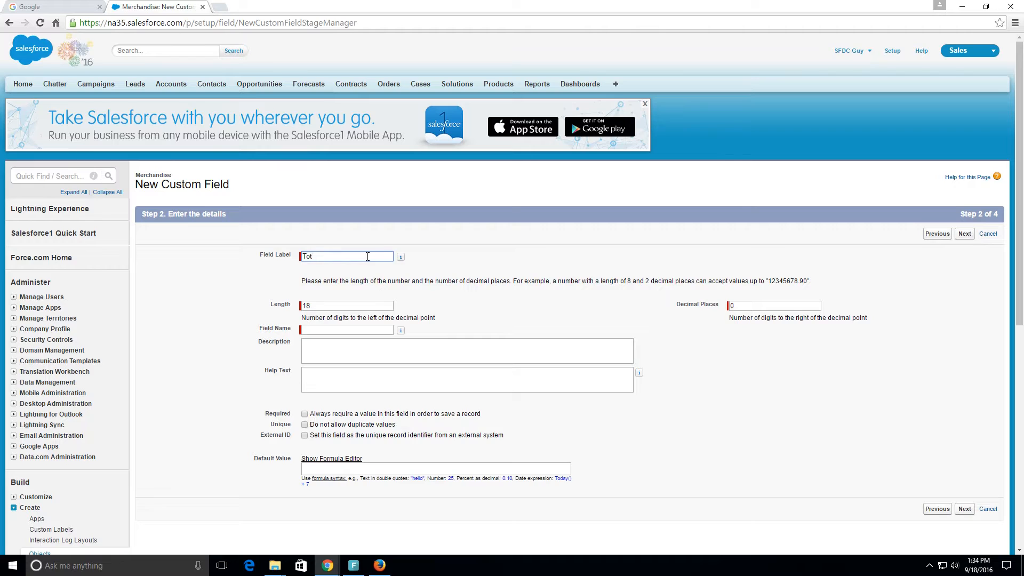
pyautogui.write('Total Inventory')
pyautogui.press('Tab')
pyautogui.click(366, 329)
pyautogui.doubleClick(366, 329)
pyautogui.click(316, 342)
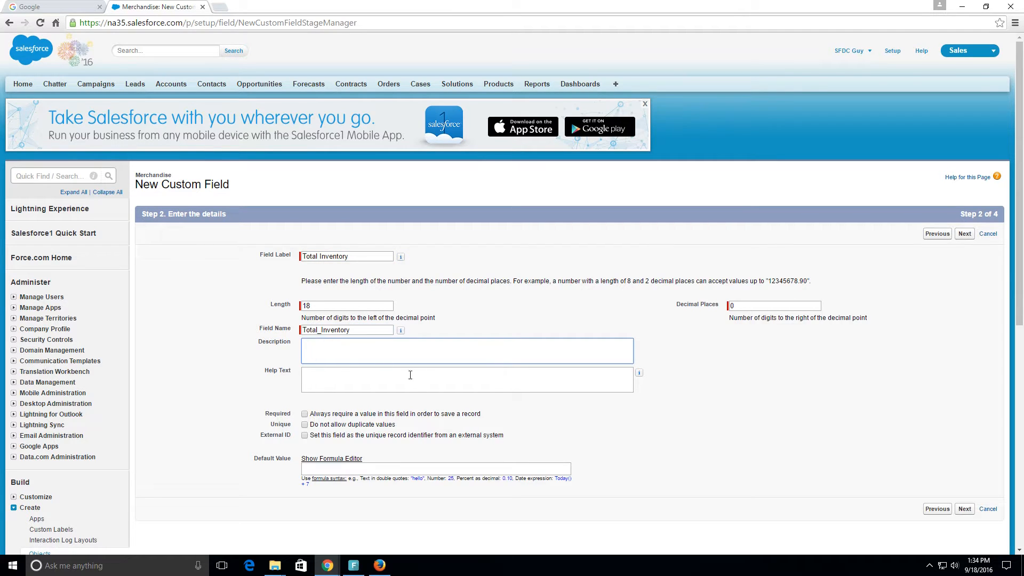
# Step: Make a value in the Total Inventory field always required and proceed to field-level security
pyautogui.scroll(-1, 503, 402)
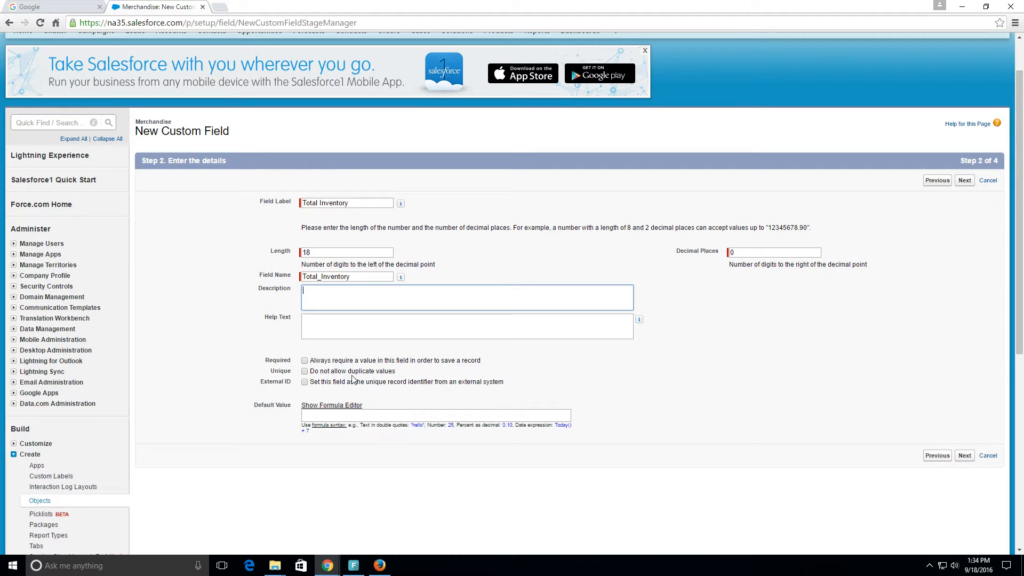
pyautogui.click(305, 361)
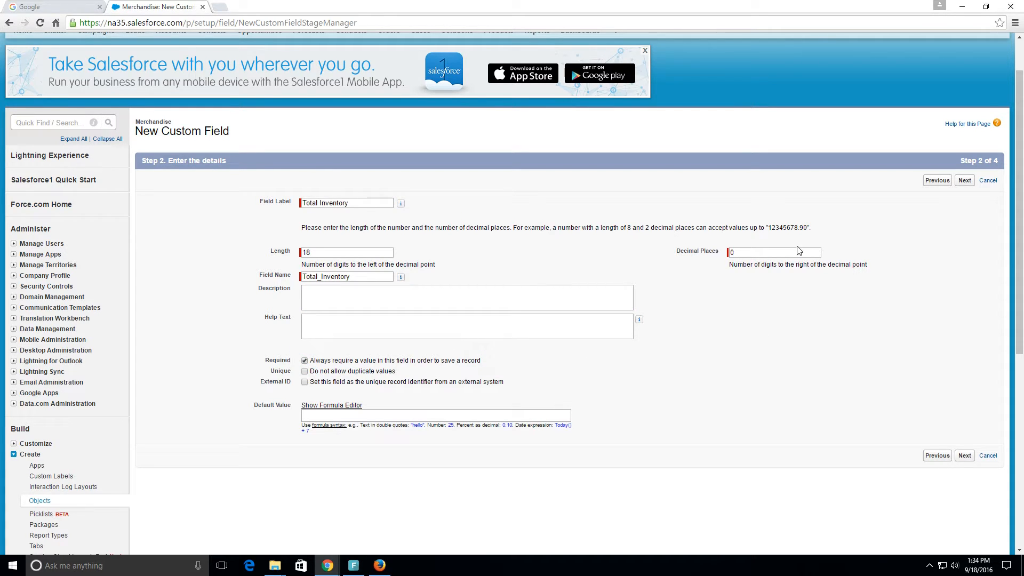
pyautogui.doubleClick(739, 251)
pyautogui.click(965, 456)
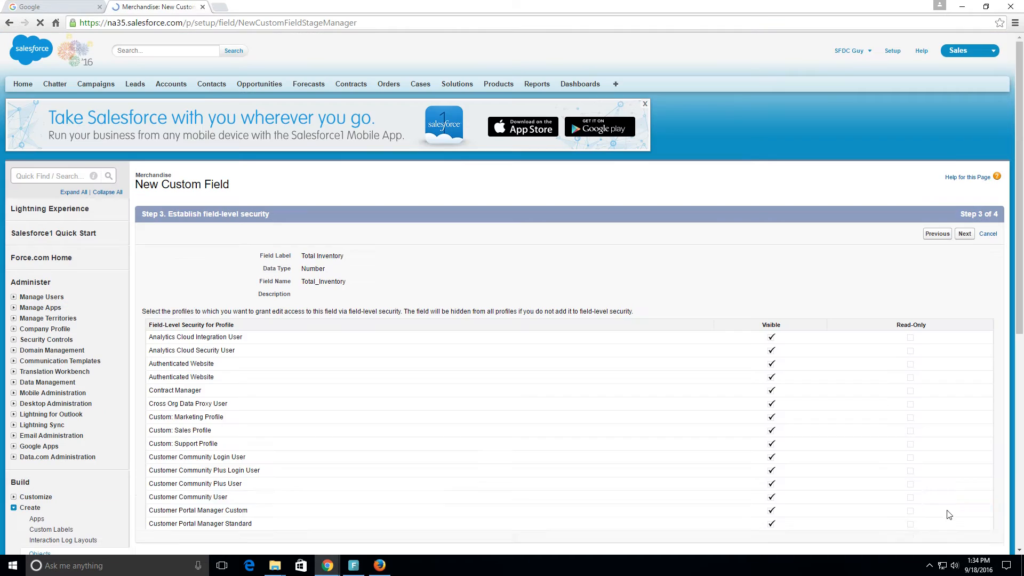
# Step: Accept the Total Inventory field's security settings, keep it on Merchandise Layout, and save it to finish adding fields
pyautogui.scroll(-5, 715, 286)
pyautogui.click(964, 528)
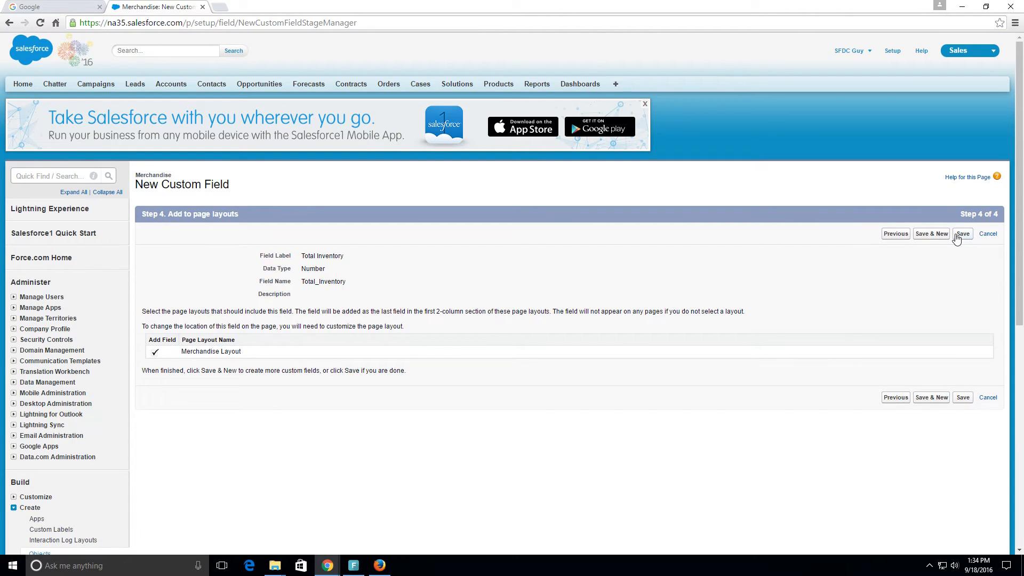
pyautogui.click(957, 238)
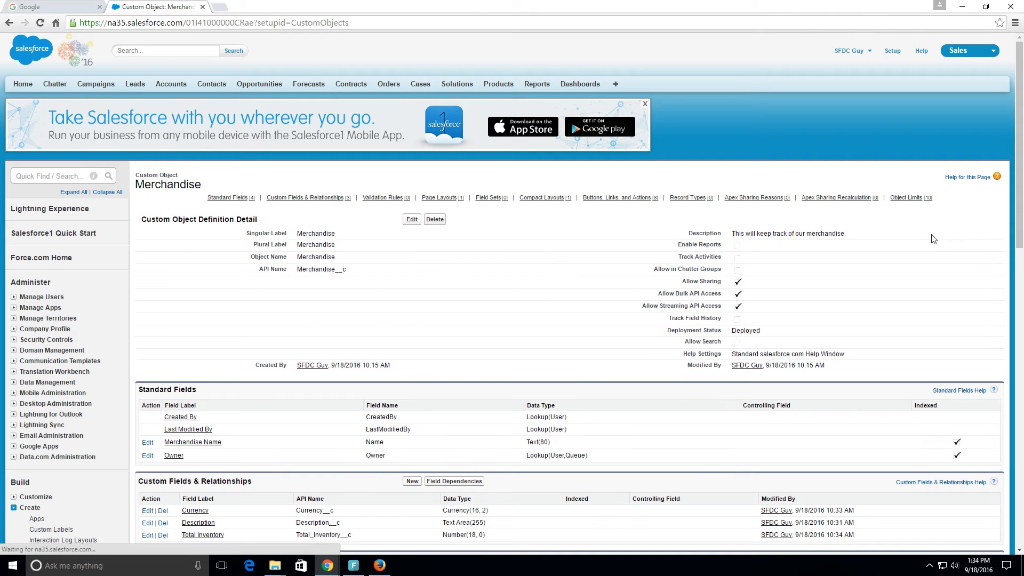
# Step: Examine the labels and API names of the custom fields listed on the Merchandise object, including their suffix
pyautogui.scroll(-3, 459, 250)
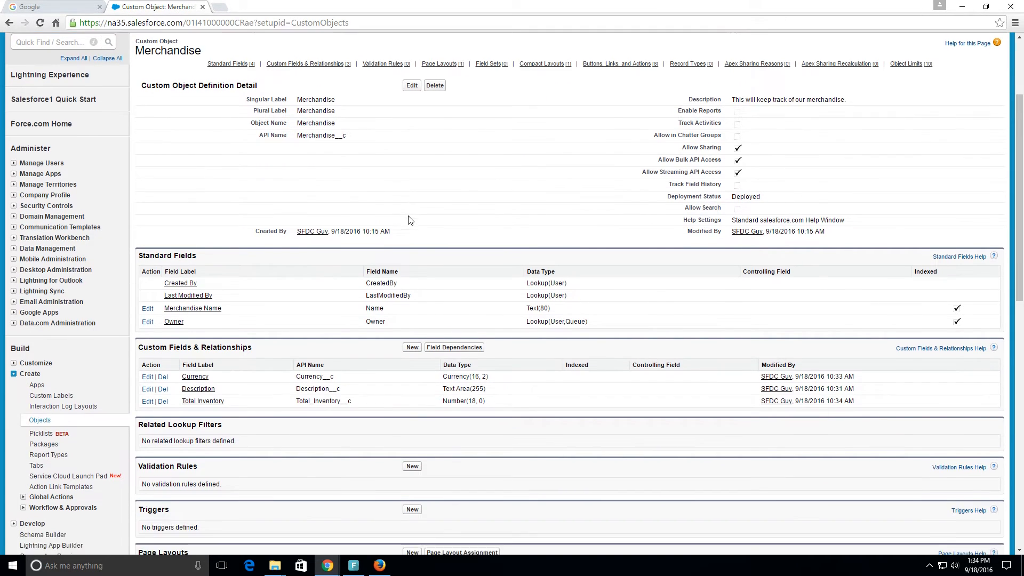
pyautogui.scroll(-3, 410, 220)
pyautogui.moveTo(277, 219); pyautogui.dragTo(134, 214)
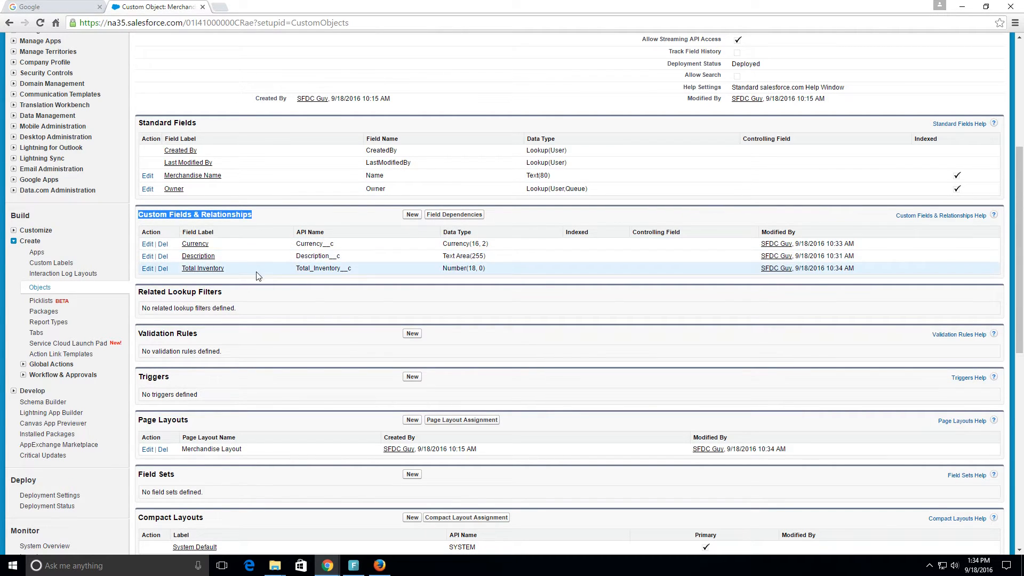
pyautogui.doubleClick(337, 244)
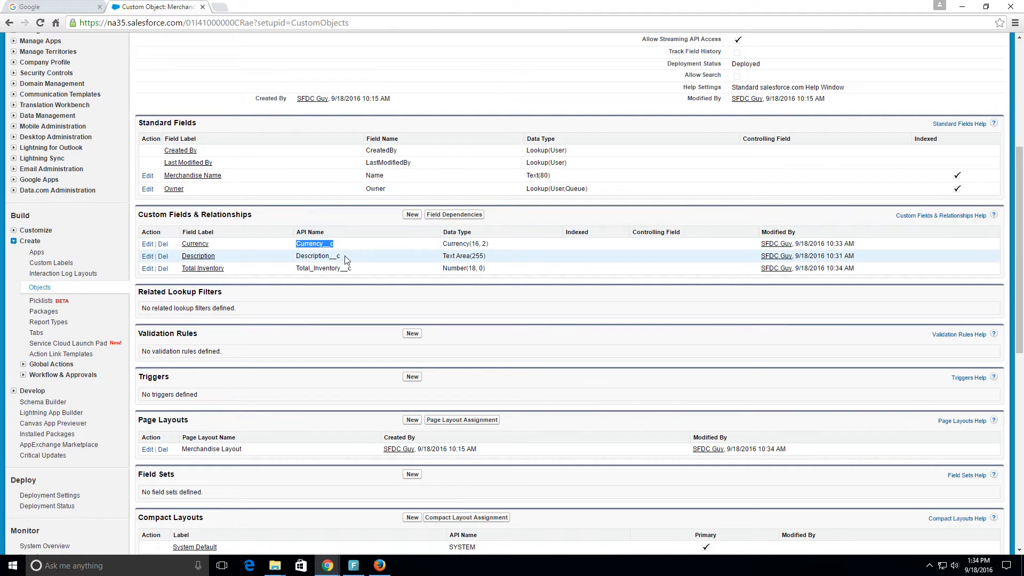
pyautogui.doubleClick(339, 257)
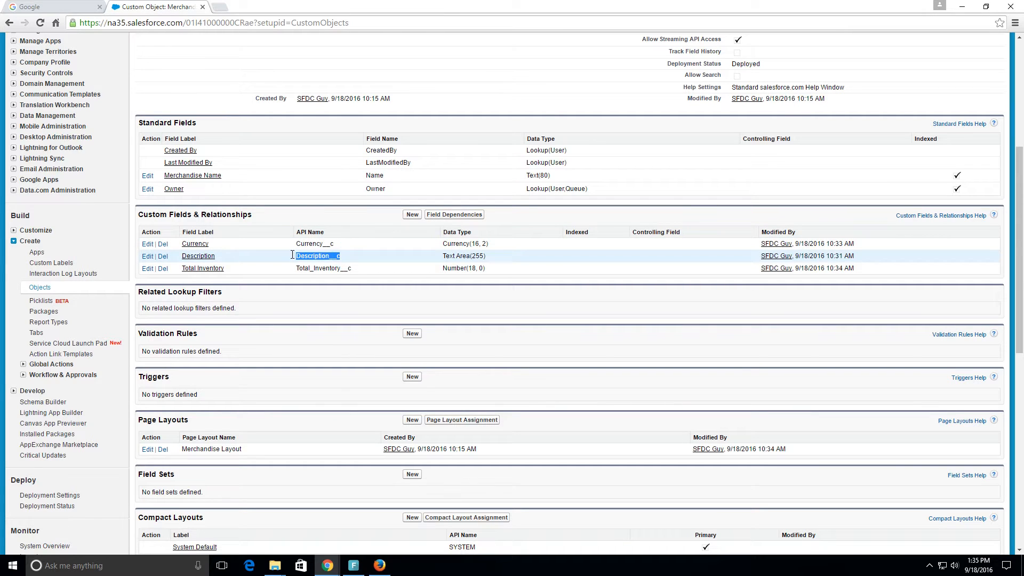
pyautogui.doubleClick(353, 268)
pyautogui.click(342, 245)
pyautogui.moveTo(335, 245); pyautogui.dragTo(325, 246)
pyautogui.click(243, 264)
pyautogui.moveTo(242, 264); pyautogui.dragTo(183, 244)
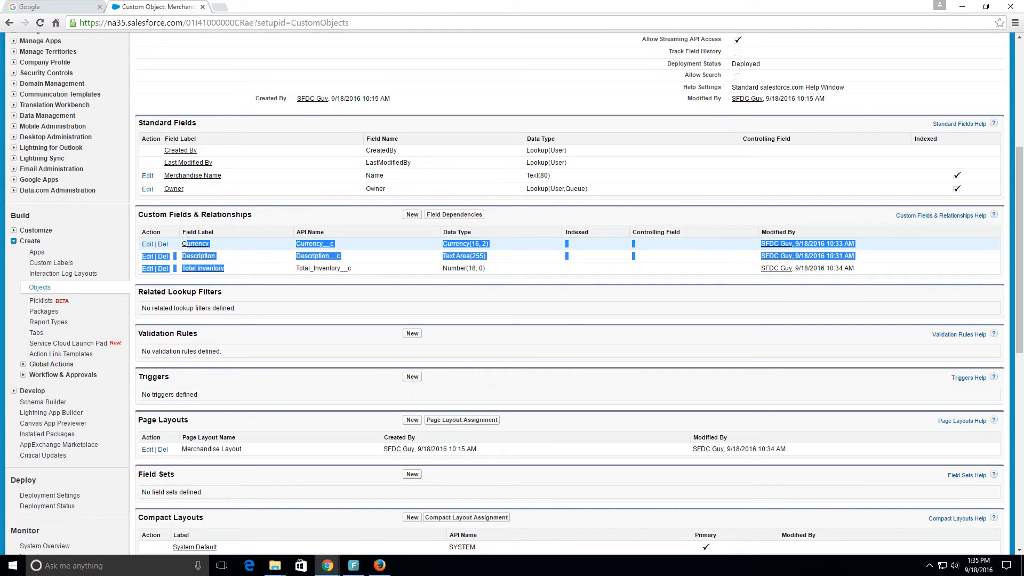
pyautogui.click(507, 266)
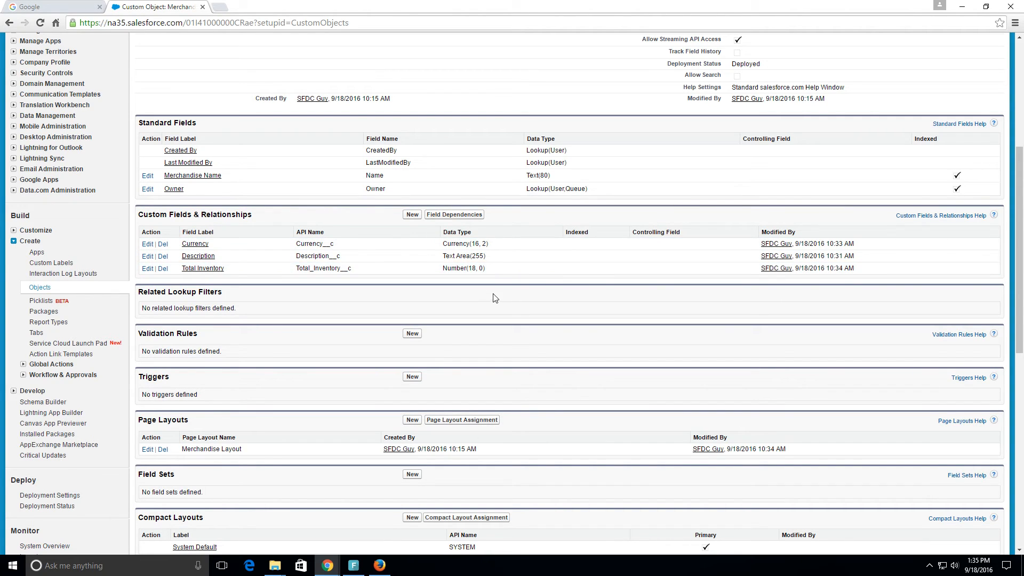
pyautogui.scroll(3, 509, 304)
pyautogui.scroll(2, 514, 308)
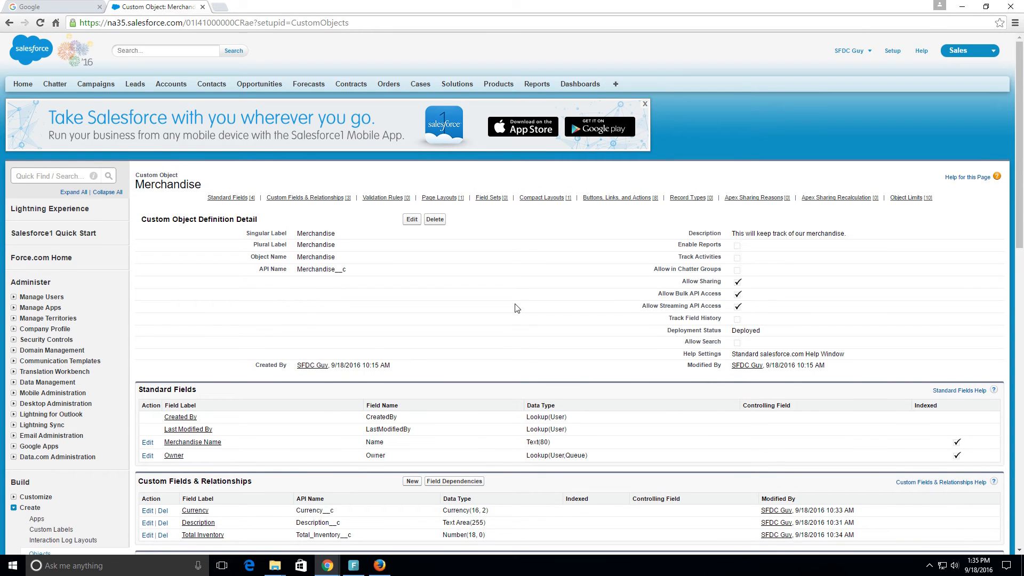
pyautogui.scroll(-1, 514, 308)
pyautogui.scroll(1, 515, 308)
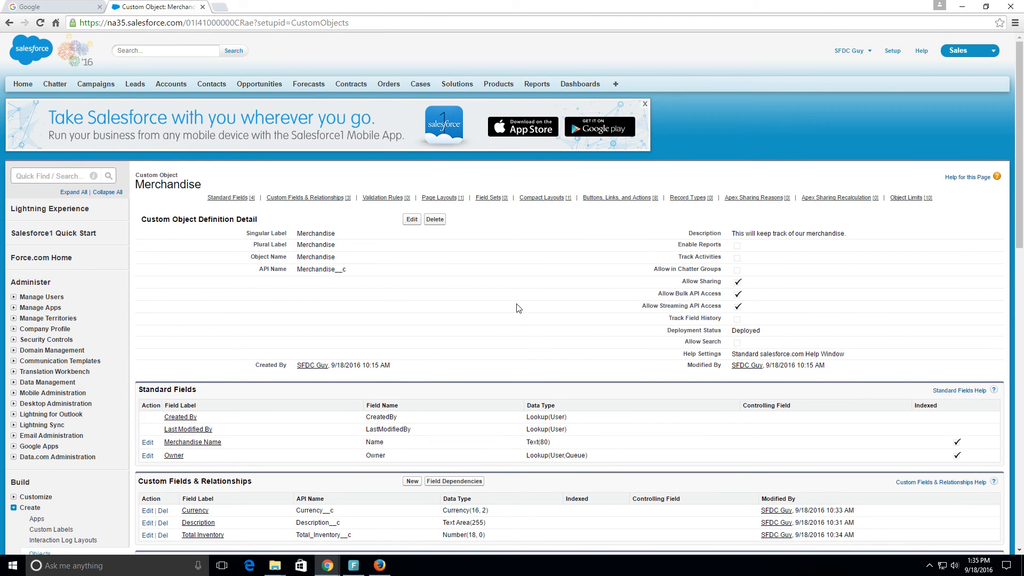